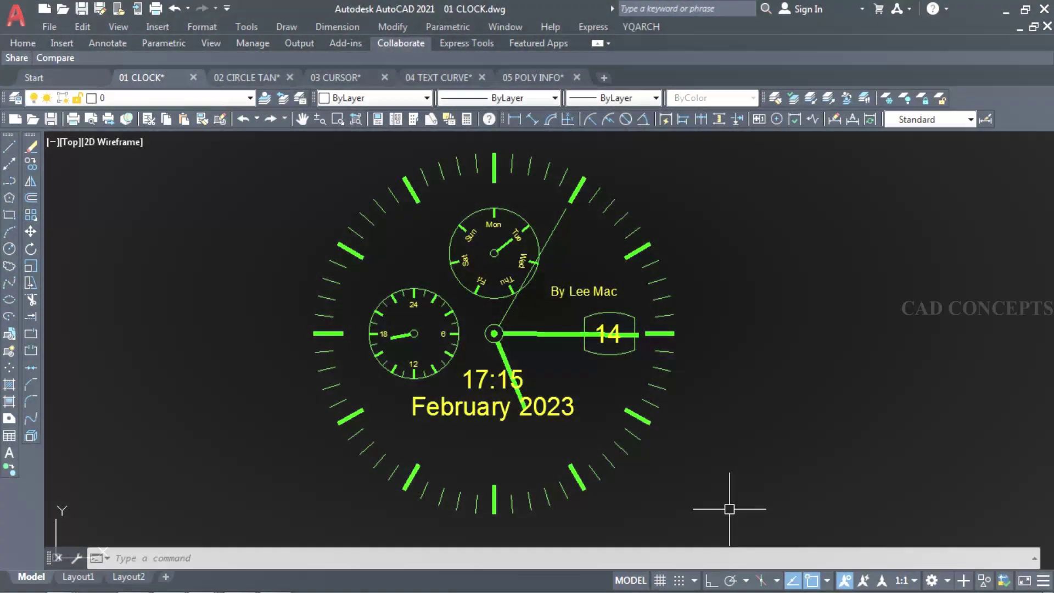
Clear the stray selection, regenerate the clock three times with RE, then enter CUI
left_click(730, 508)
key("Escape")
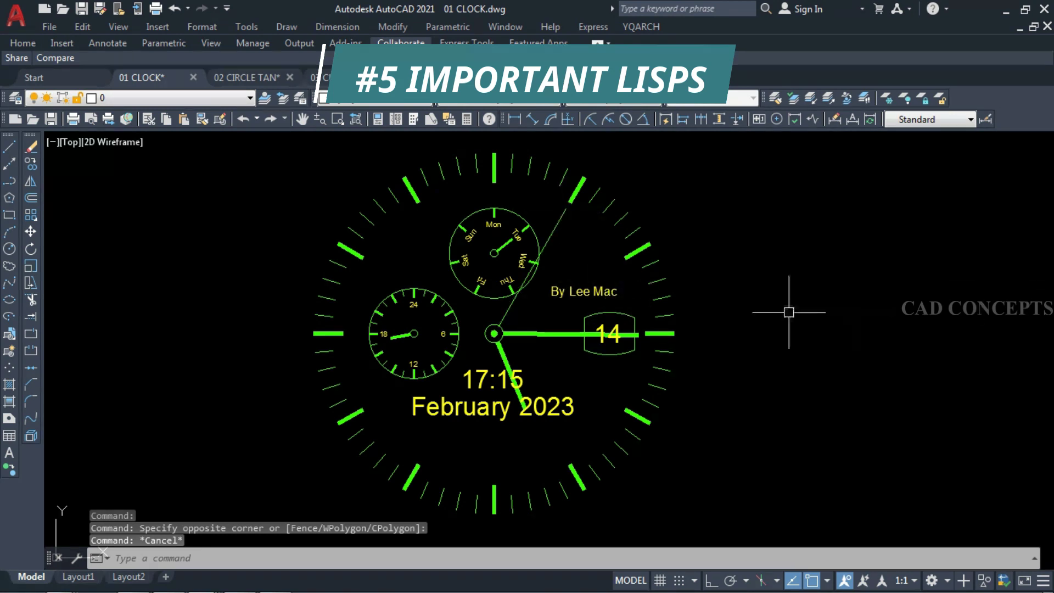
type("RE")
key("Return")
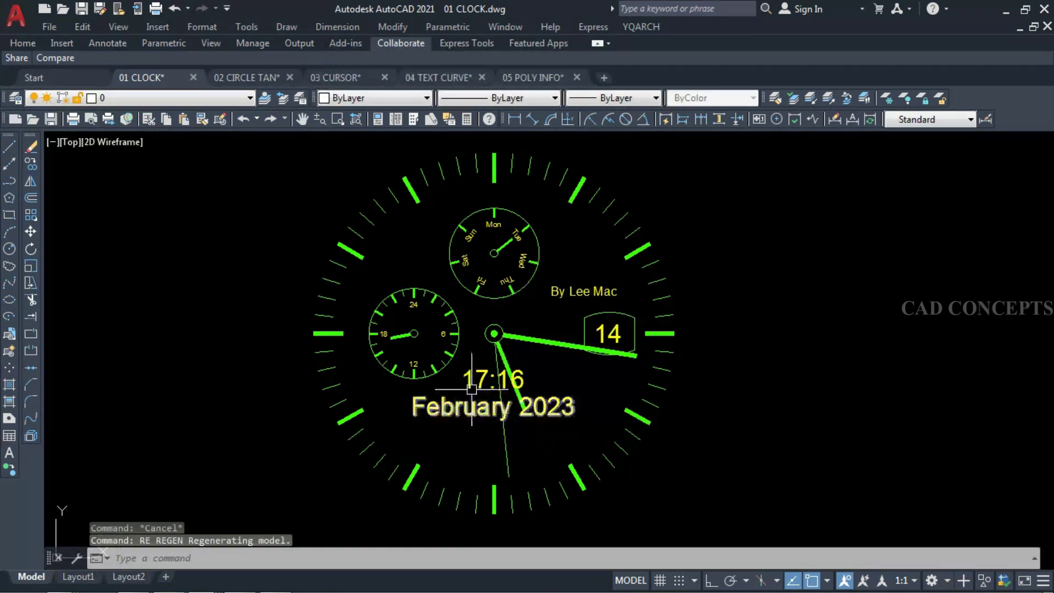
type("RE")
key("Return")
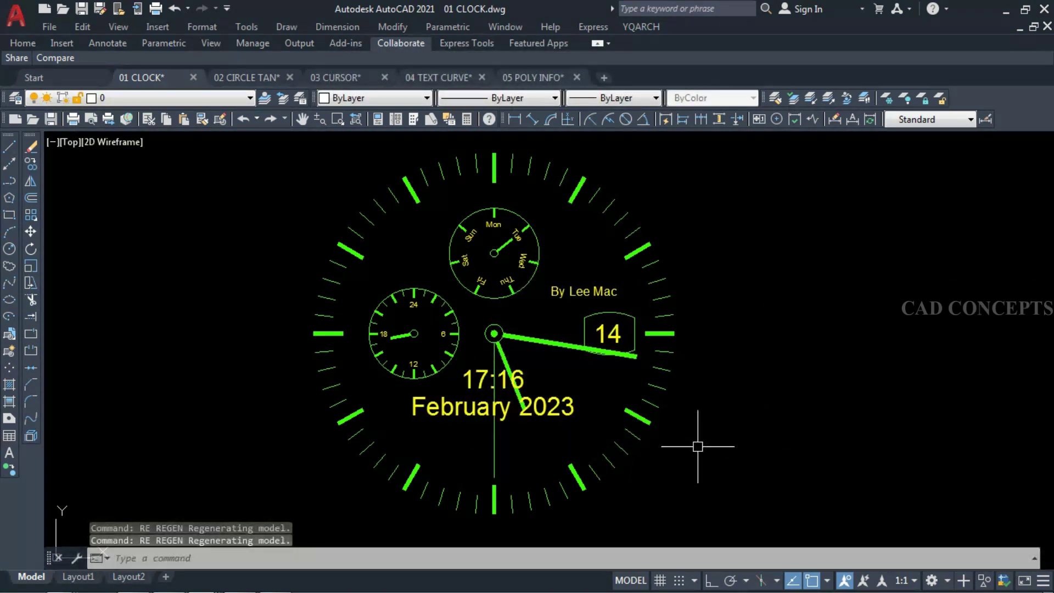
type("RE")
key("Return")
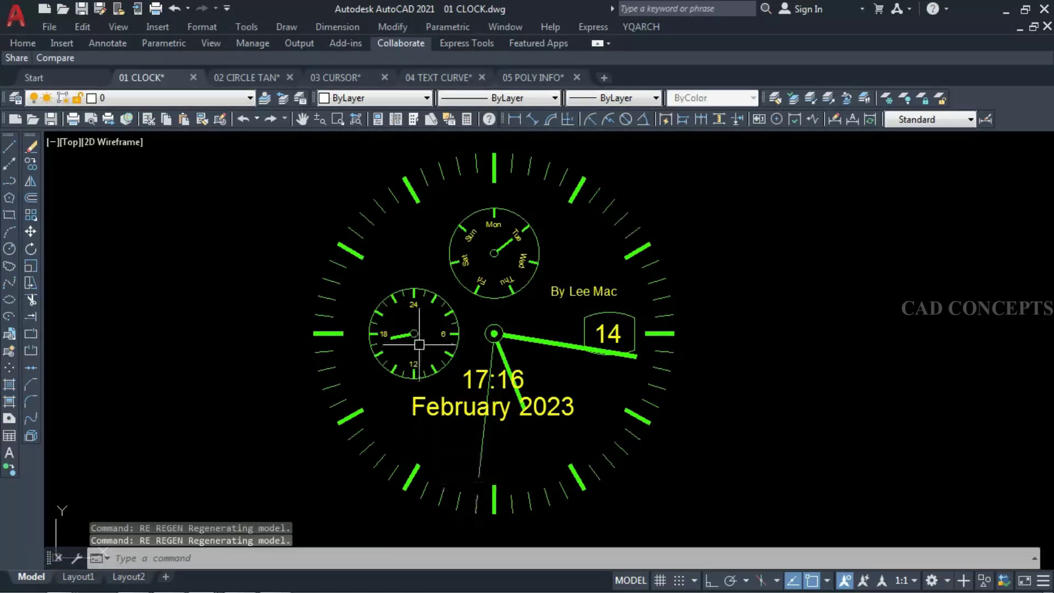
type("CUI")
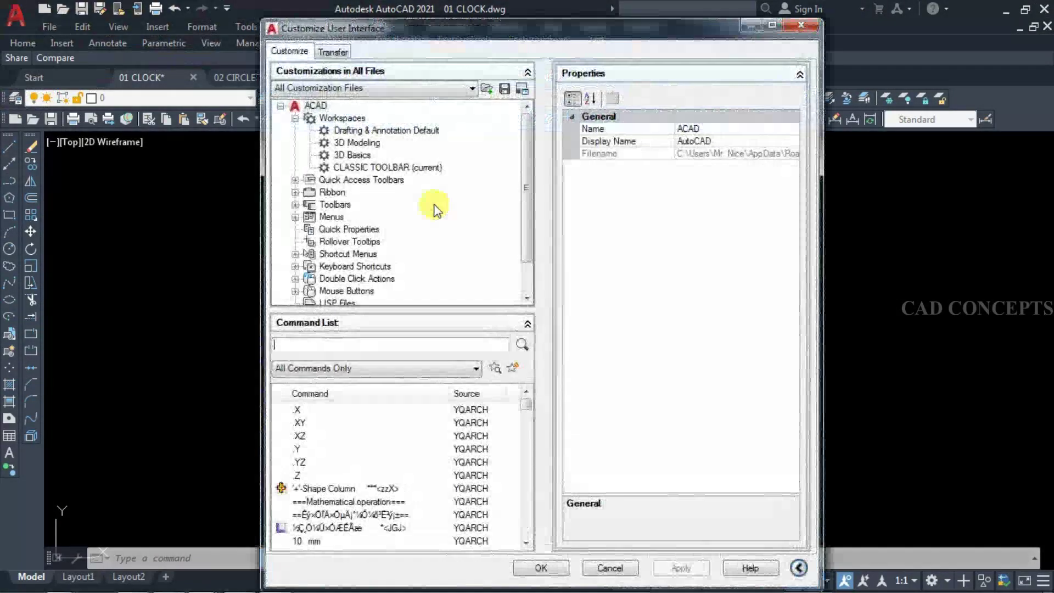
Load 'clock, ctan, cr, dtcurve, polyinfo.lsp' under LISP Files in the CUI, apply and confirm
left_click_drag(529, 241, 530, 278)
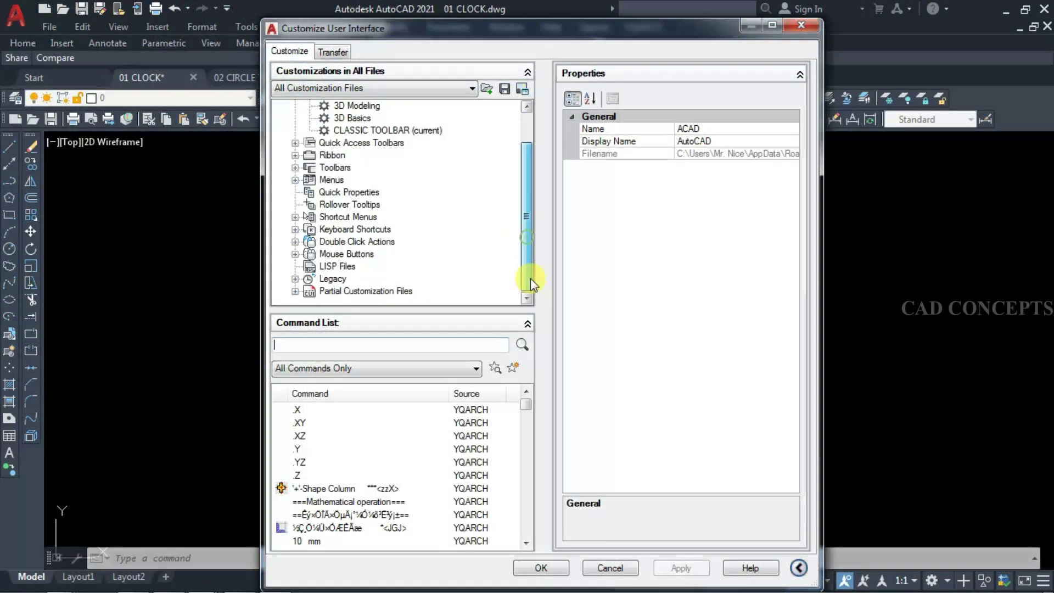
left_click(336, 267)
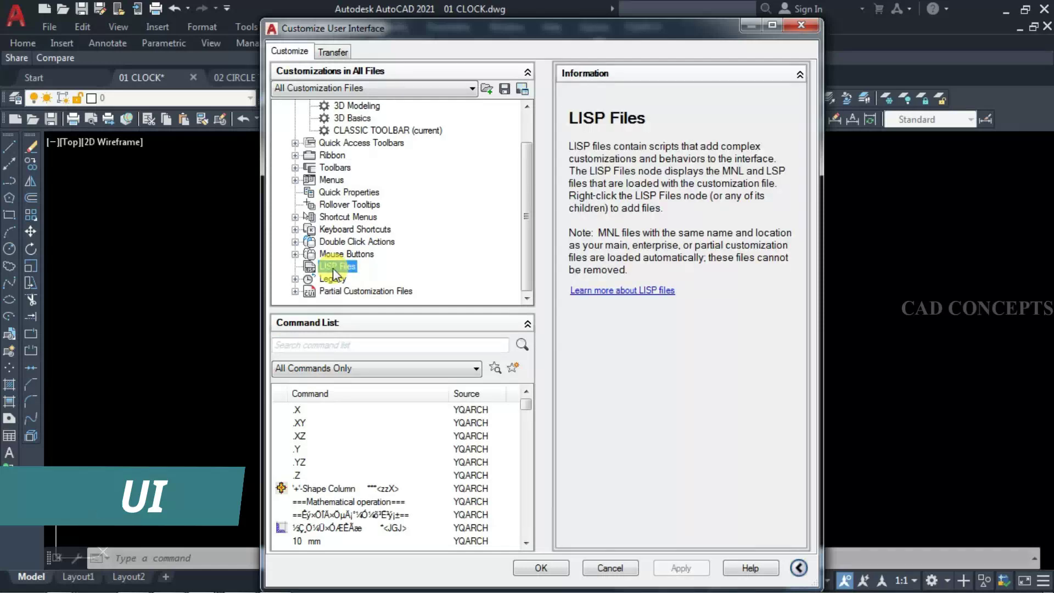
right_click(334, 268)
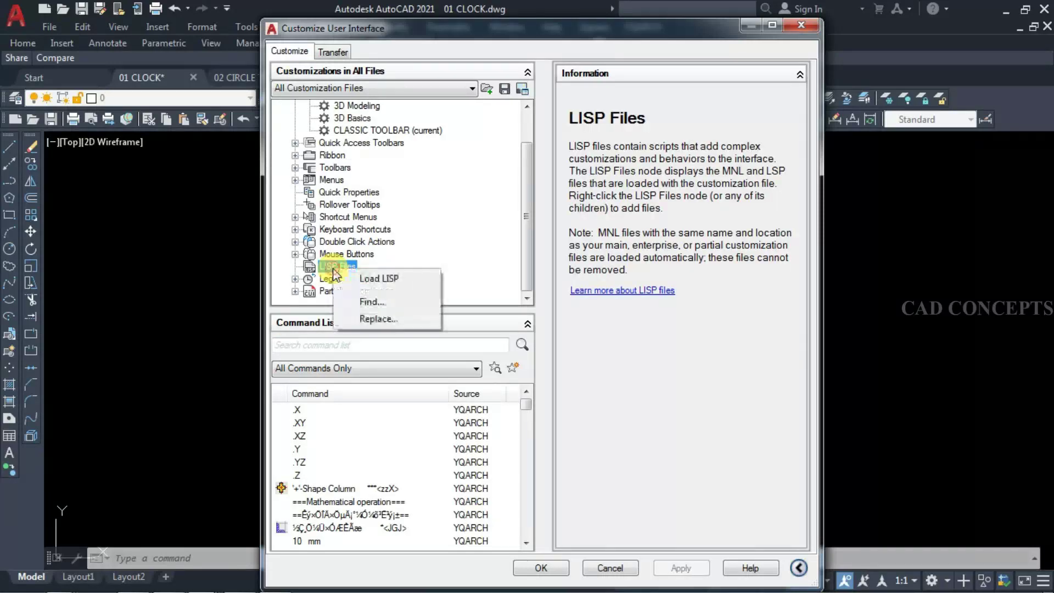
left_click(386, 282)
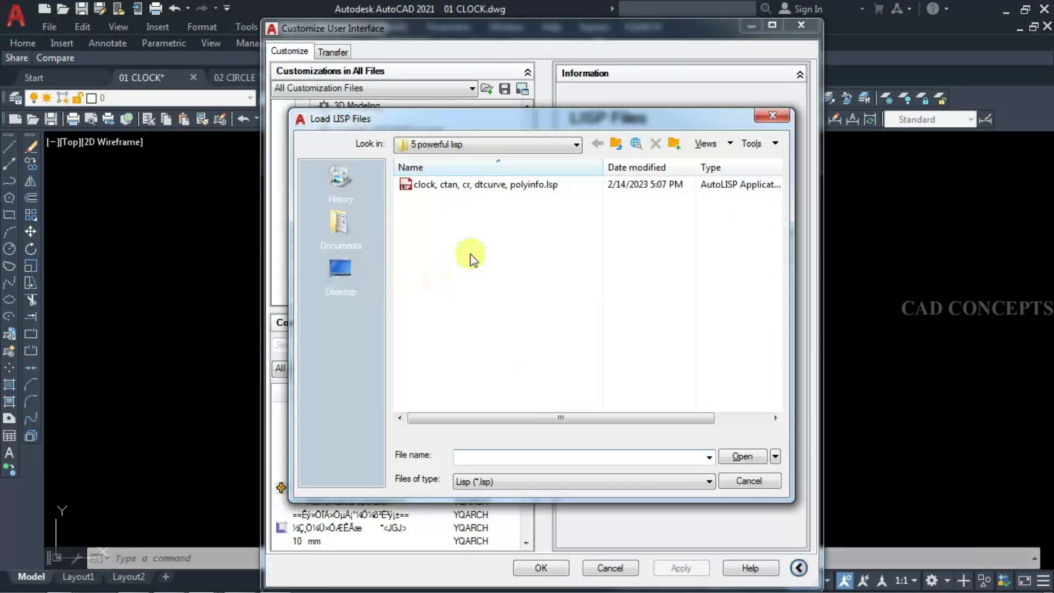
left_click(476, 186)
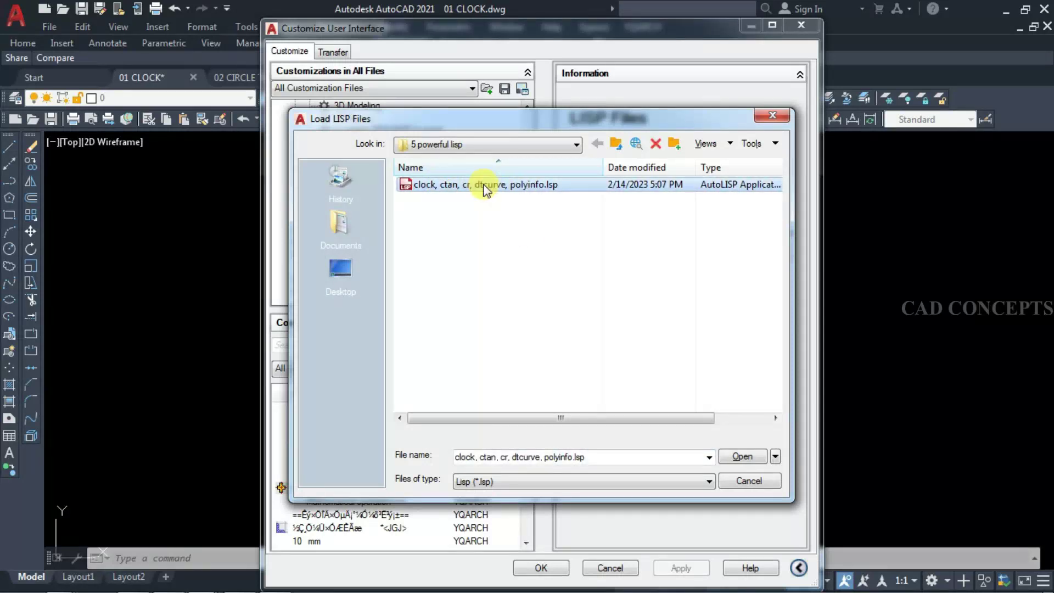
left_click(734, 457)
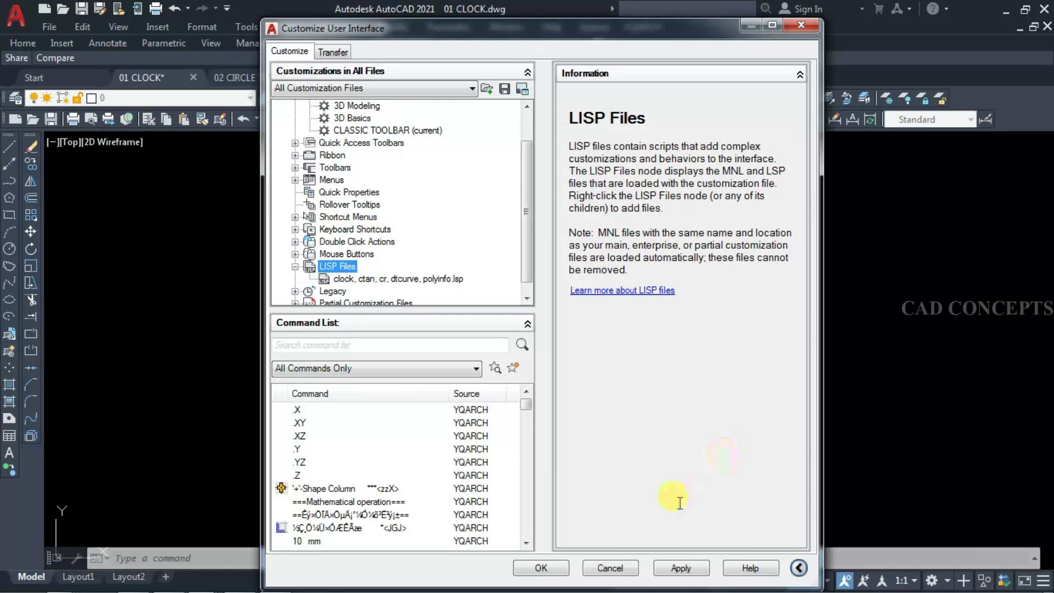
left_click(680, 567)
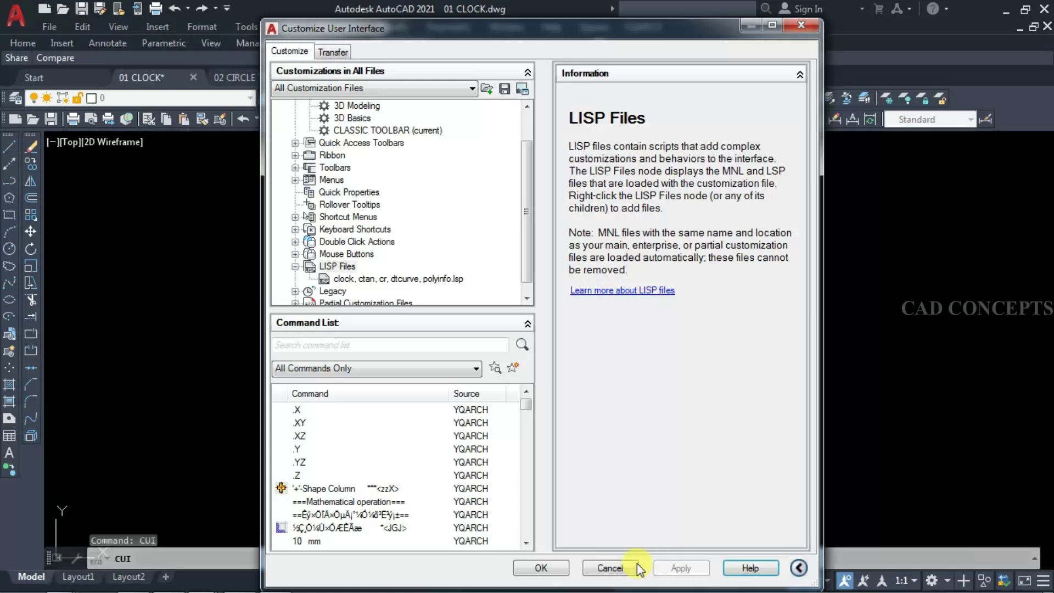
left_click(540, 567)
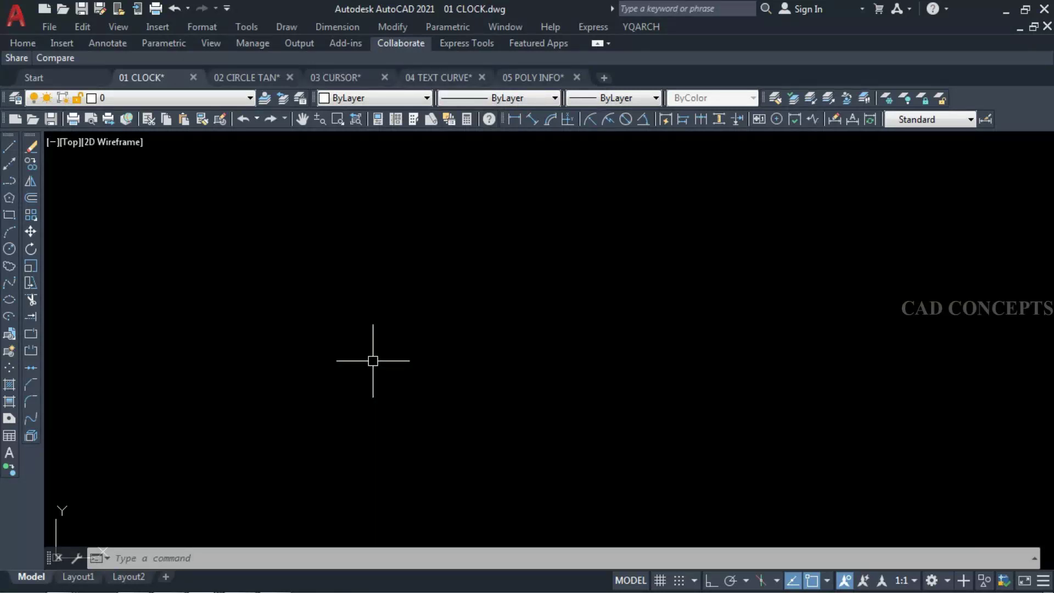
Cancel the selection window and regenerate twice so the clock reads 17:16
scroll(273, 303, "down", 3)
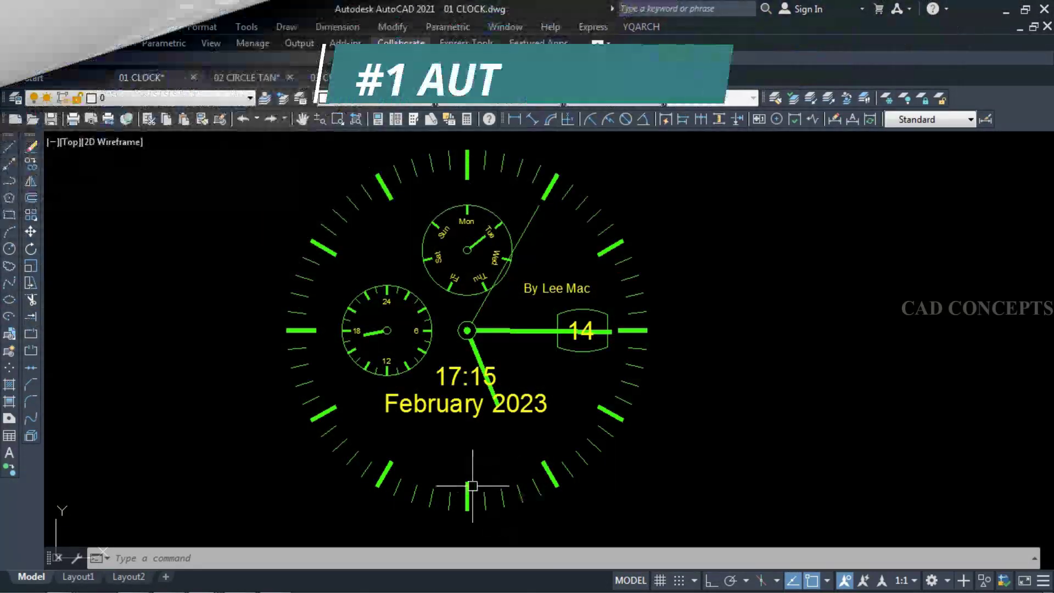
middle_click_drag(446, 452, 473, 455)
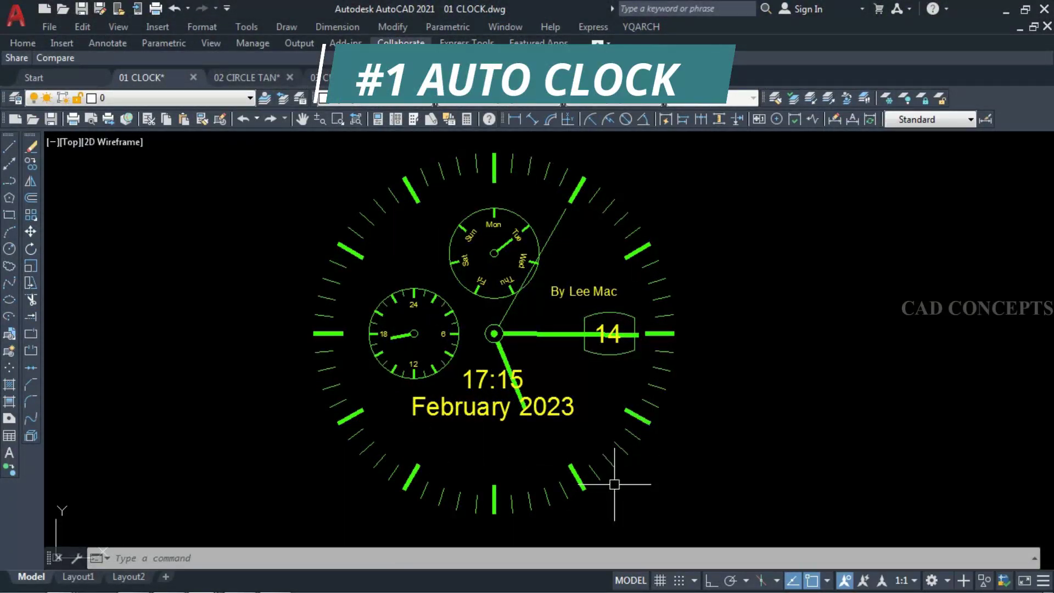
left_click(729, 509)
key("Escape")
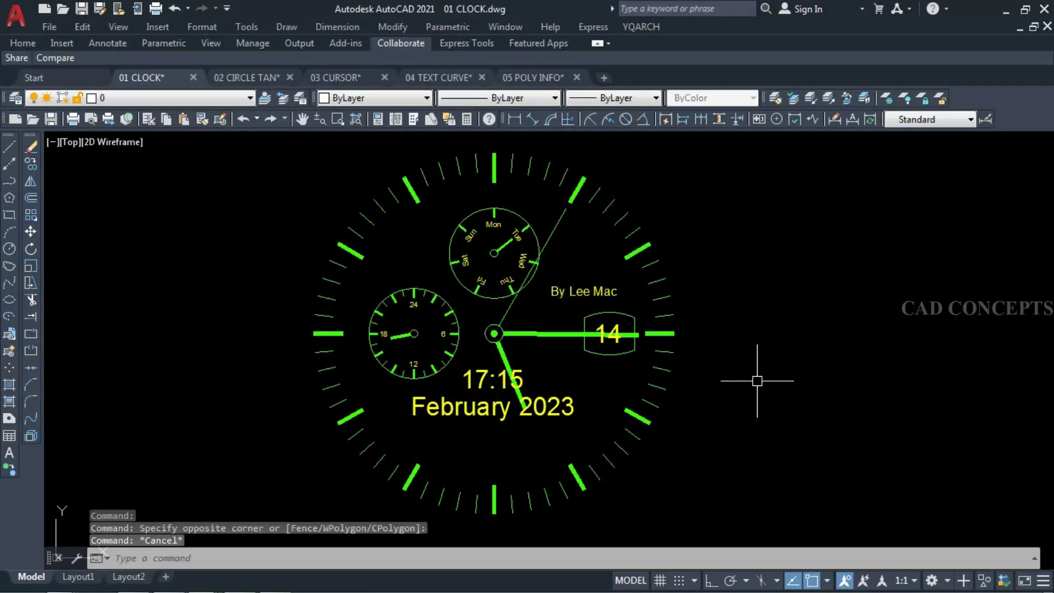
type("RE")
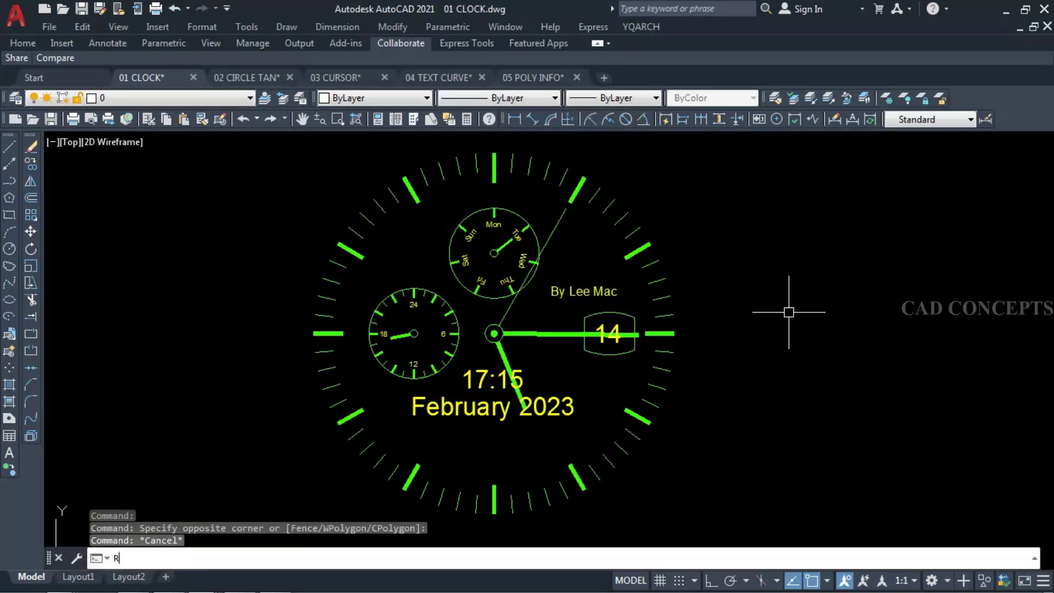
key("Return")
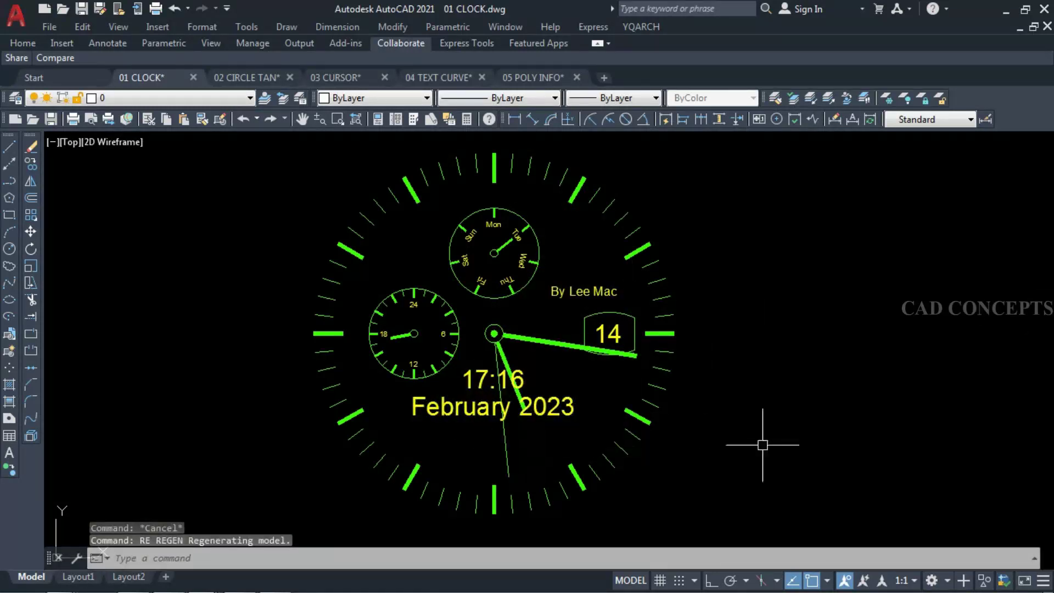
type("RE")
key("Return")
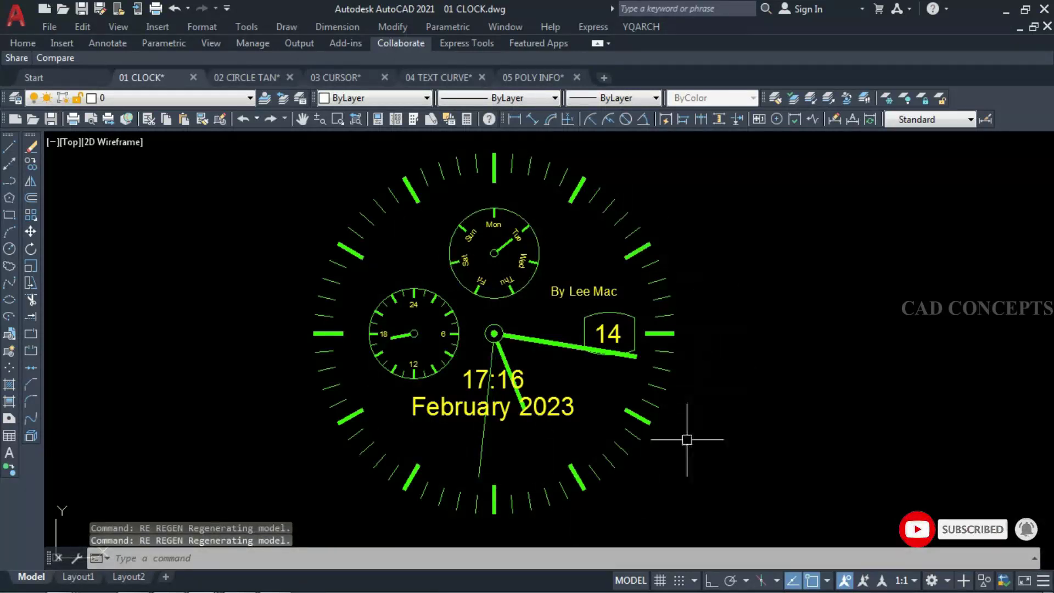
type("RE")
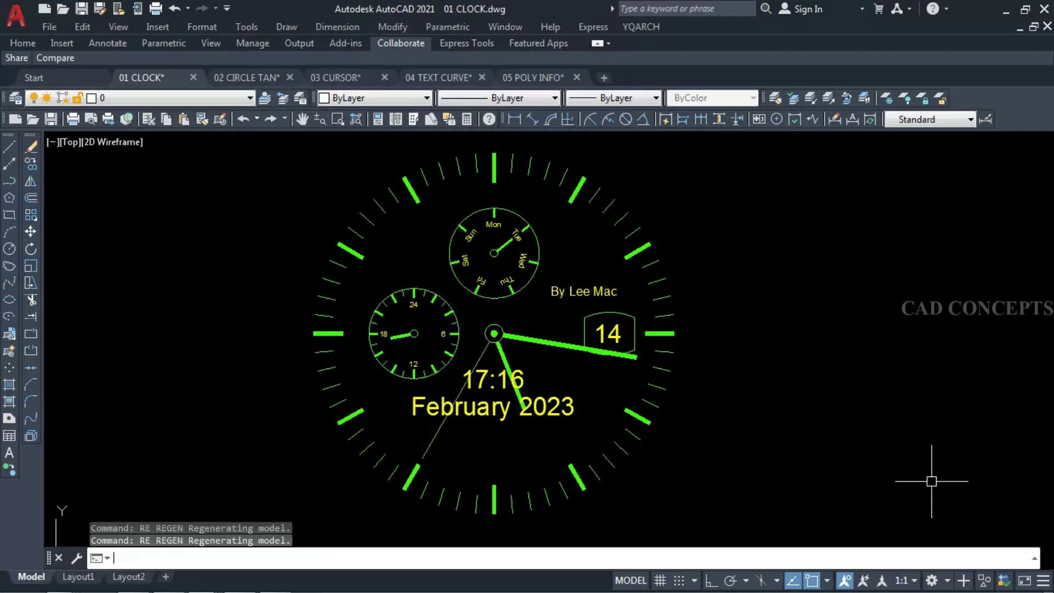
type("CLOCK")
Run the CLOCK routine and place a new running clock in the drawing
key("Return")
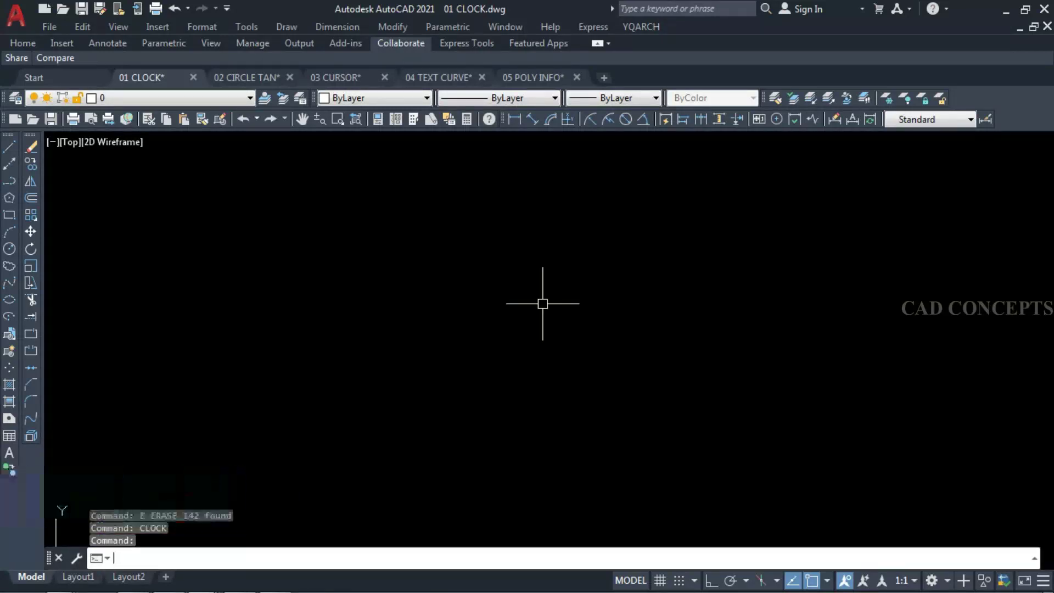
type("CLOCK")
key("Return")
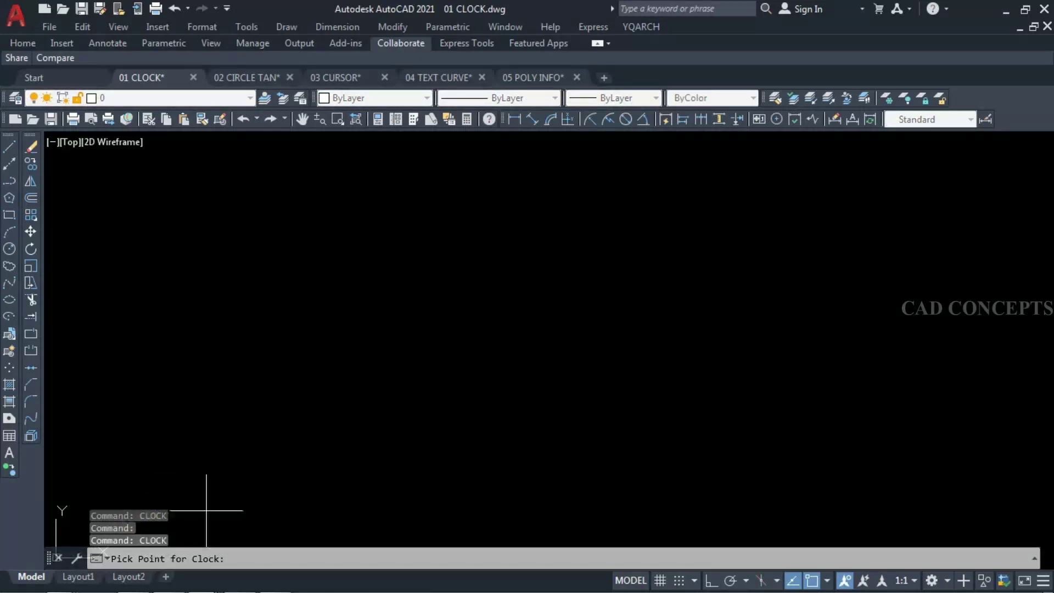
left_click(502, 297)
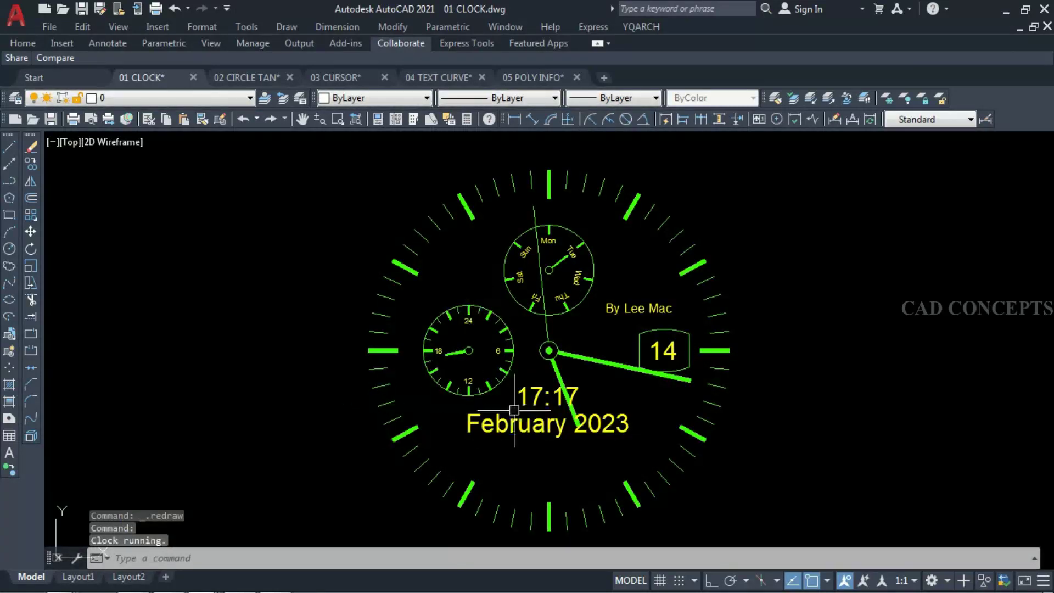
middle_click_drag(790, 467, 756, 443)
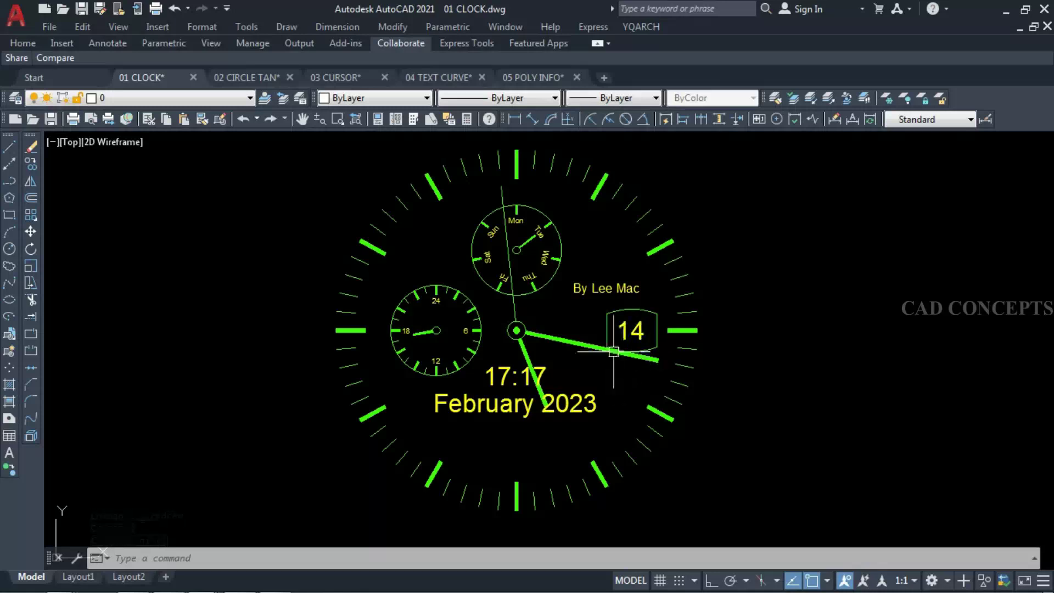
Regenerate the drawing repeatedly with RE so the clock's hands advance
scroll(510, 281, "up", 5)
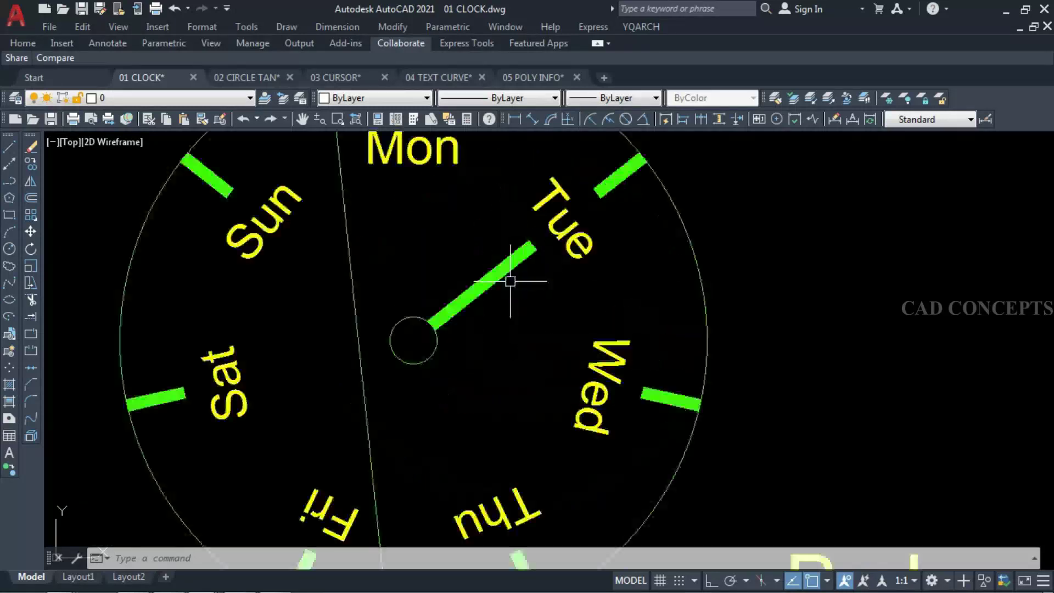
scroll(511, 255, "down", 6)
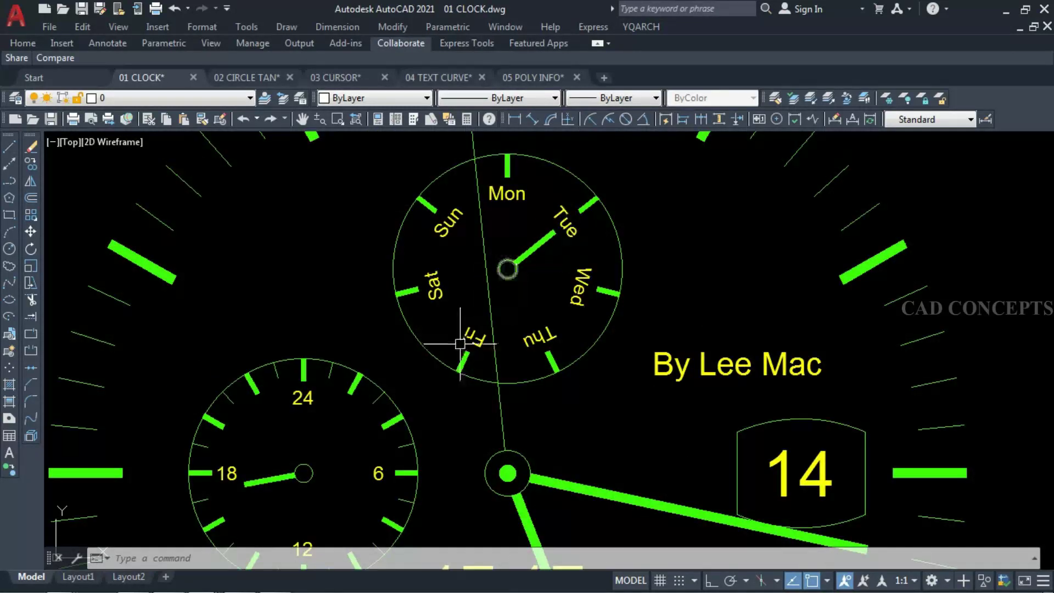
scroll(423, 432, "down", 1)
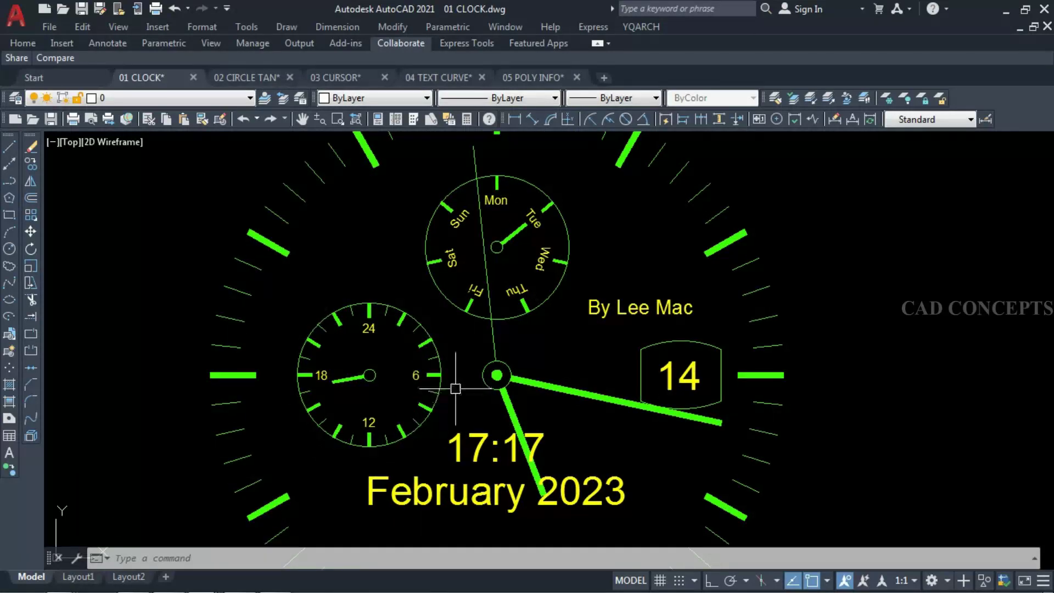
scroll(455, 394, "down", 2)
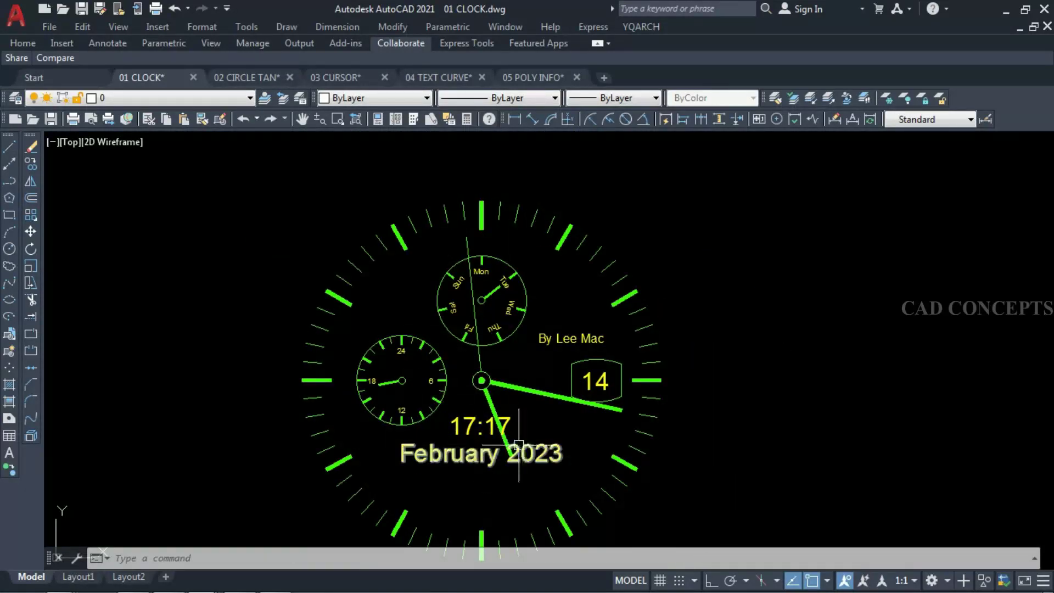
type("RE")
key("Return")
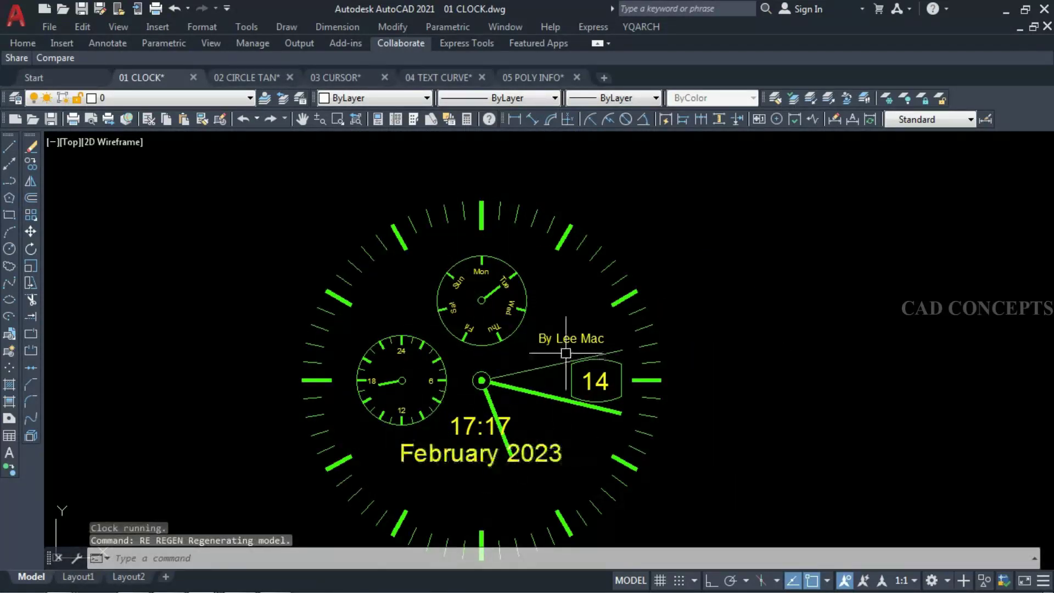
scroll(658, 280, "up", 2)
scroll(626, 335, "down", 2)
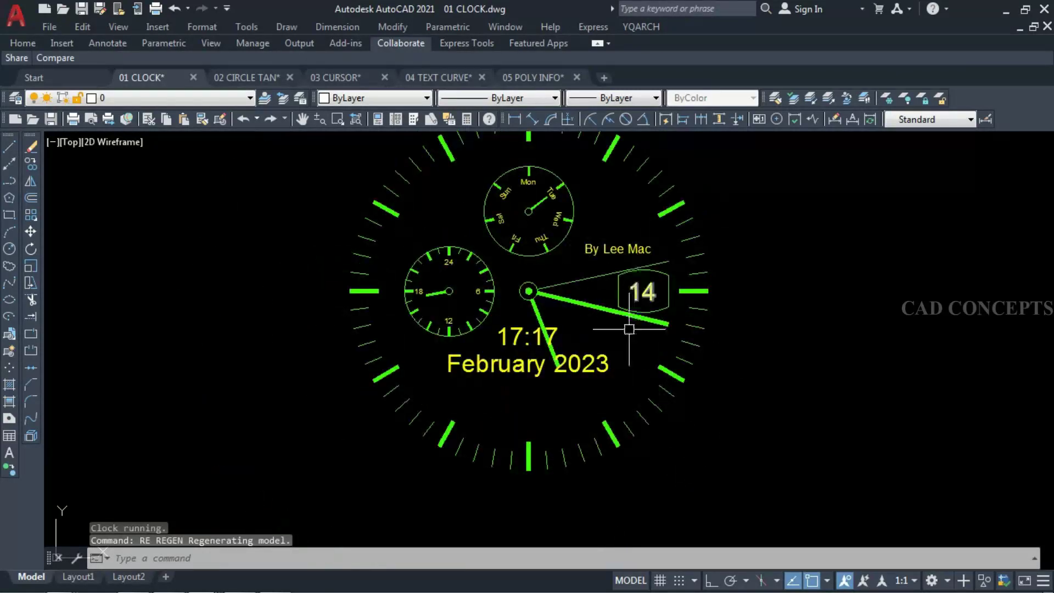
type("RE")
key("Return")
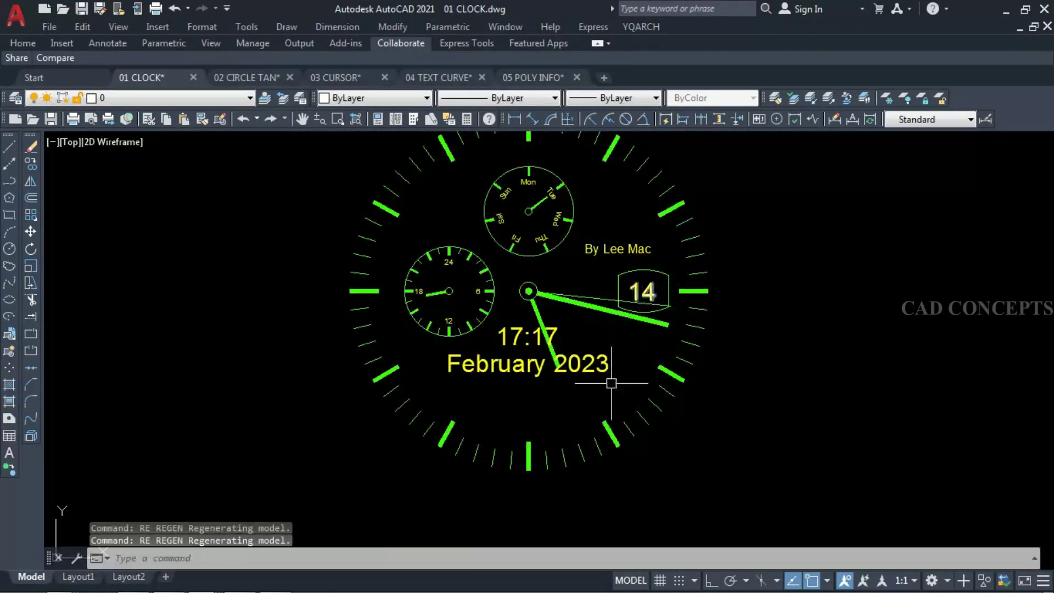
key("Return")
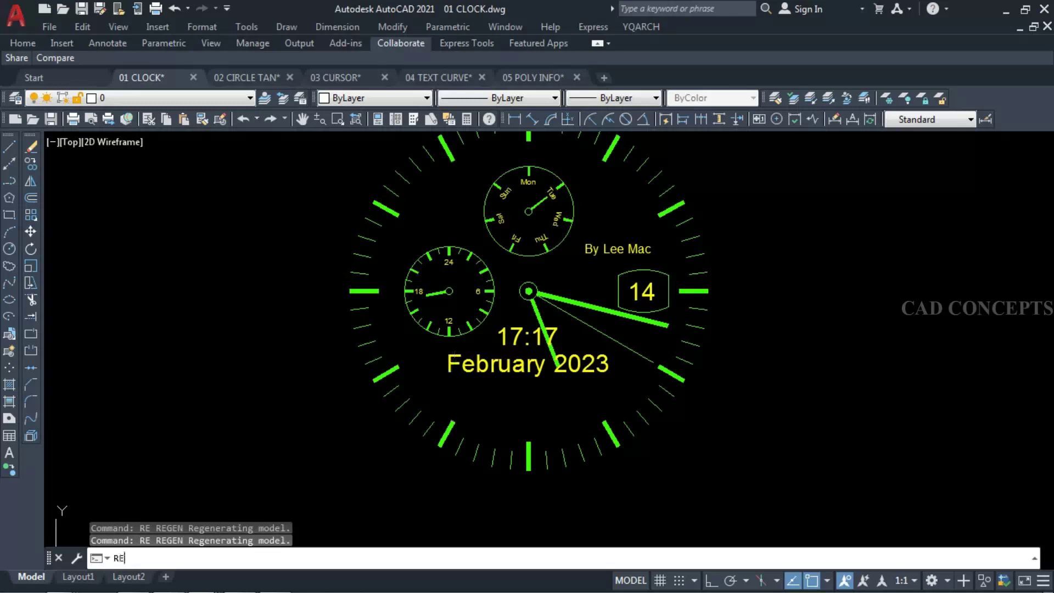
type("RE")
key("Return")
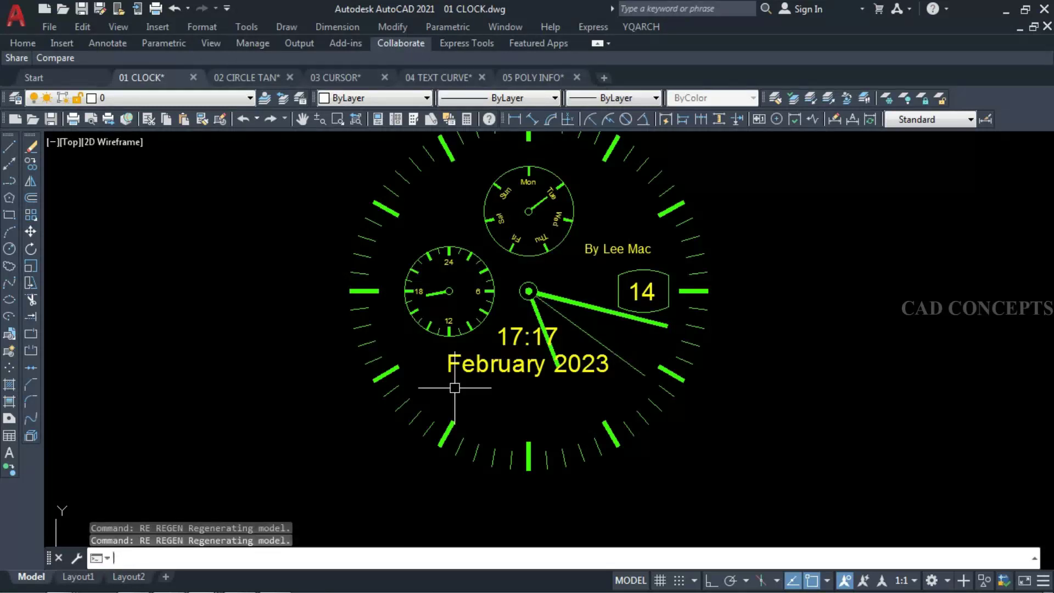
Window-select and clear the clock, regenerate to 17:17, then switch to 02 CIRCLE TAN
middle_click_drag(512, 360, 505, 400)
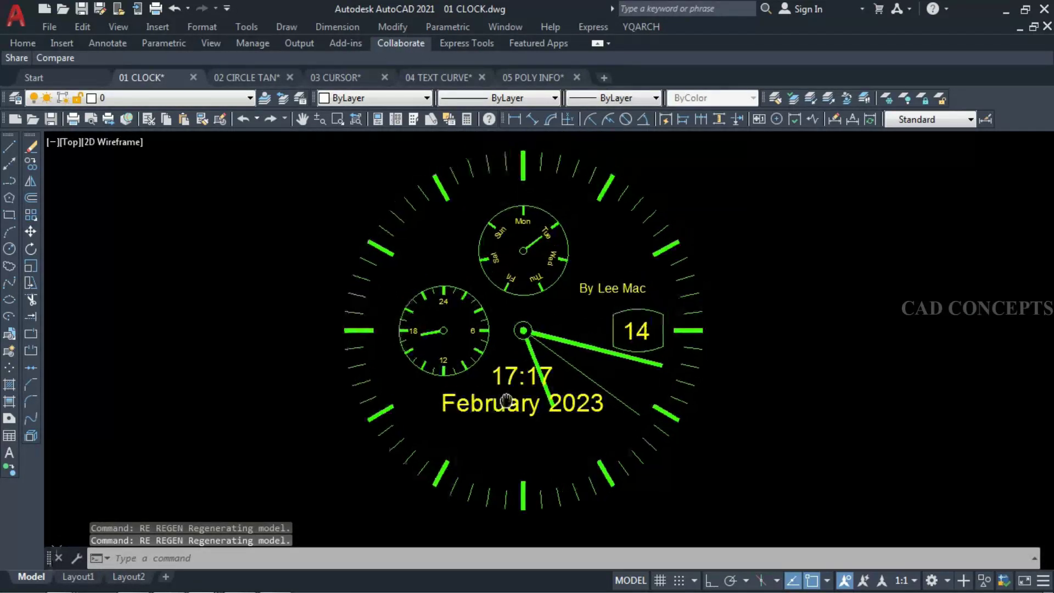
left_click(274, 141)
left_click(824, 527)
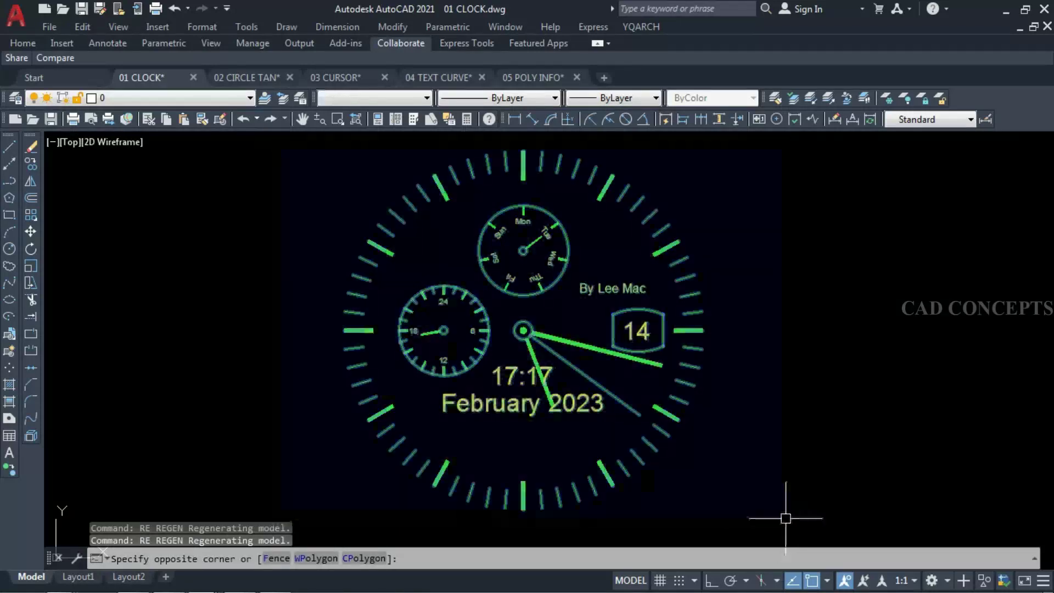
left_click(826, 529)
left_click(266, 164)
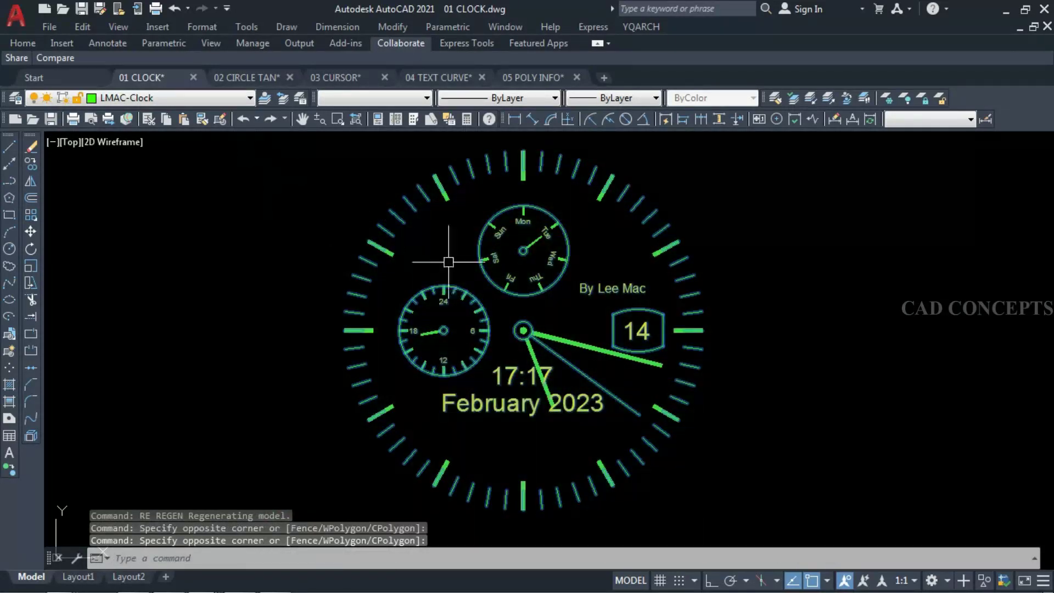
key("Escape")
key("Escape")
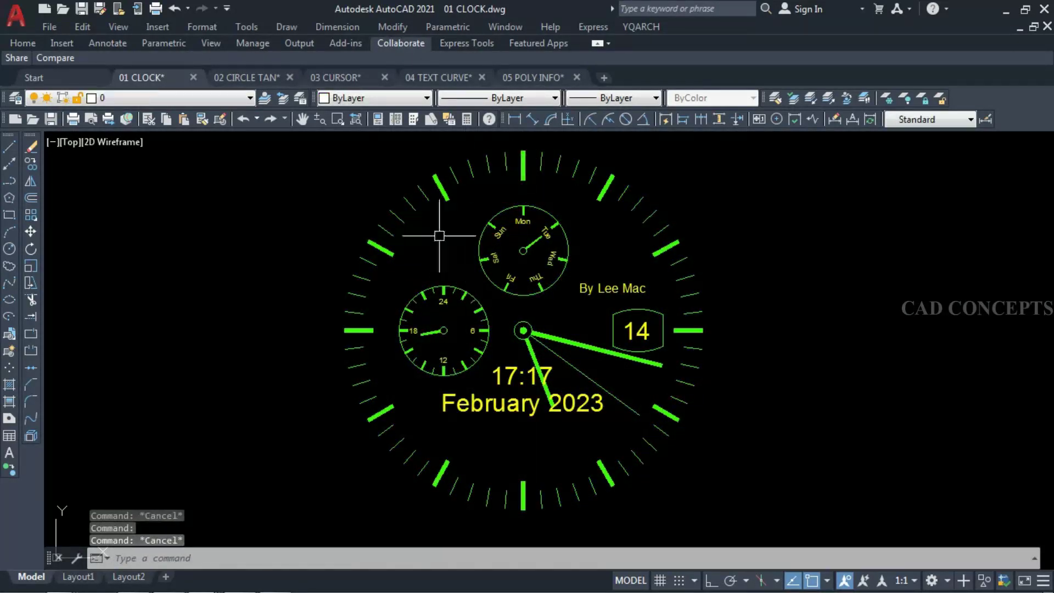
type("RE")
key("Return")
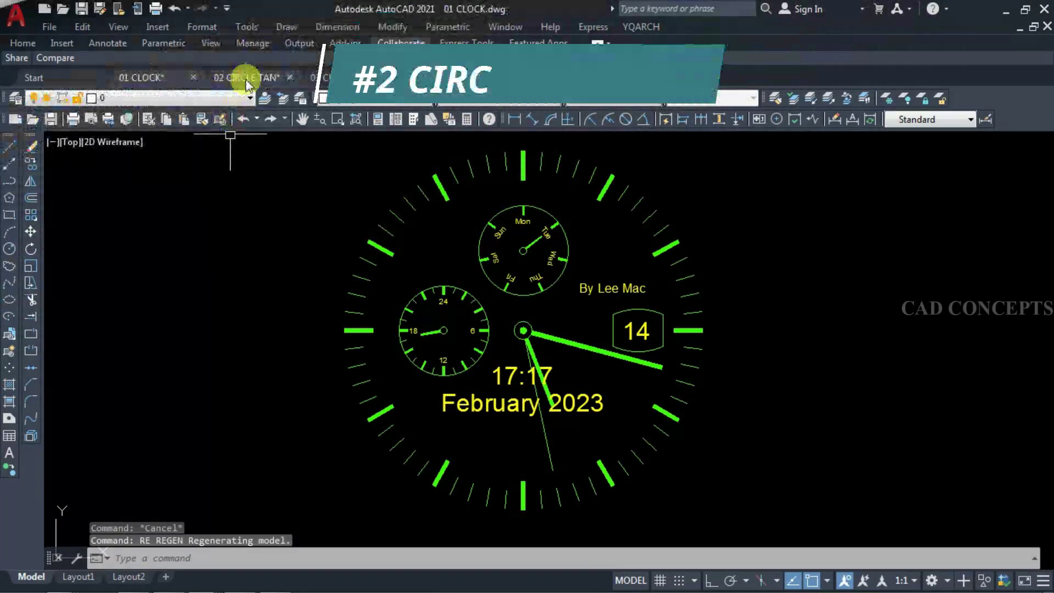
left_click(246, 78)
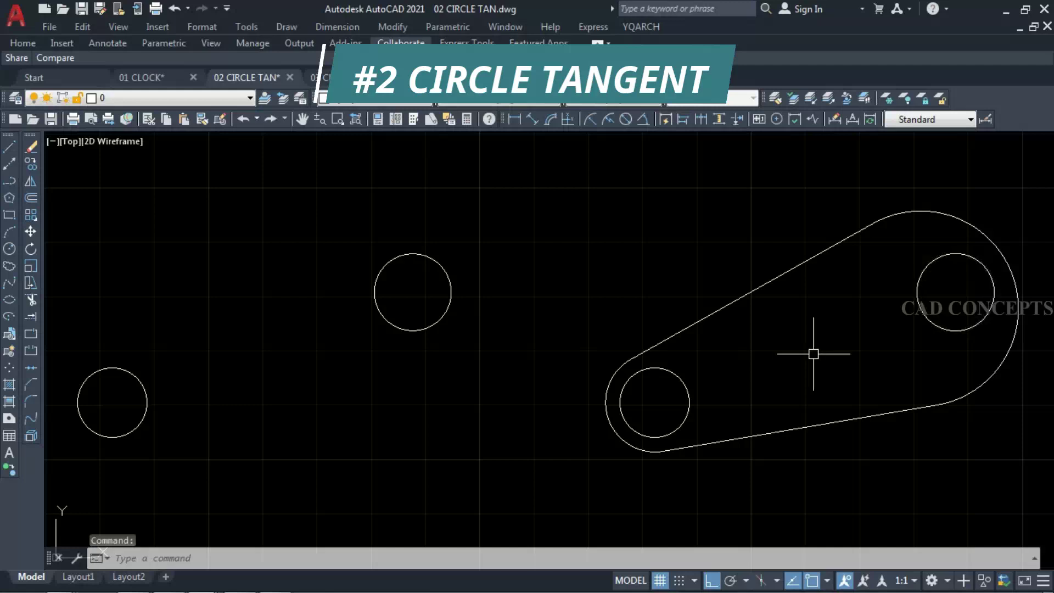
Crossing-select the tangent outline and its extra circles, leaving the two separate circles
left_click(1016, 261)
left_click(588, 475)
key("Escape")
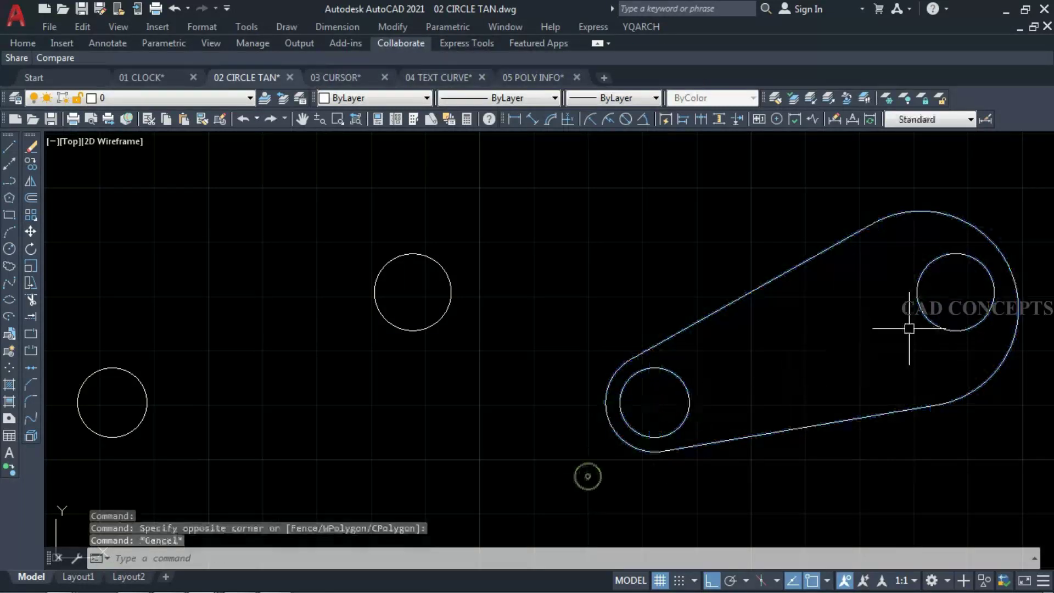
middle_click_drag(906, 323, 763, 325)
left_click(962, 241)
left_click(467, 434)
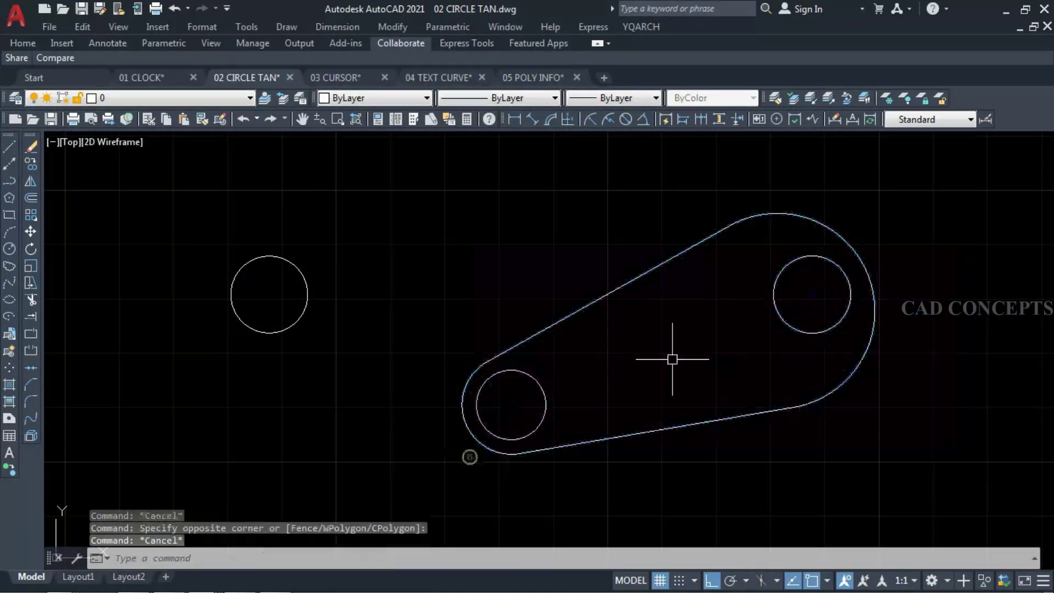
key("Escape")
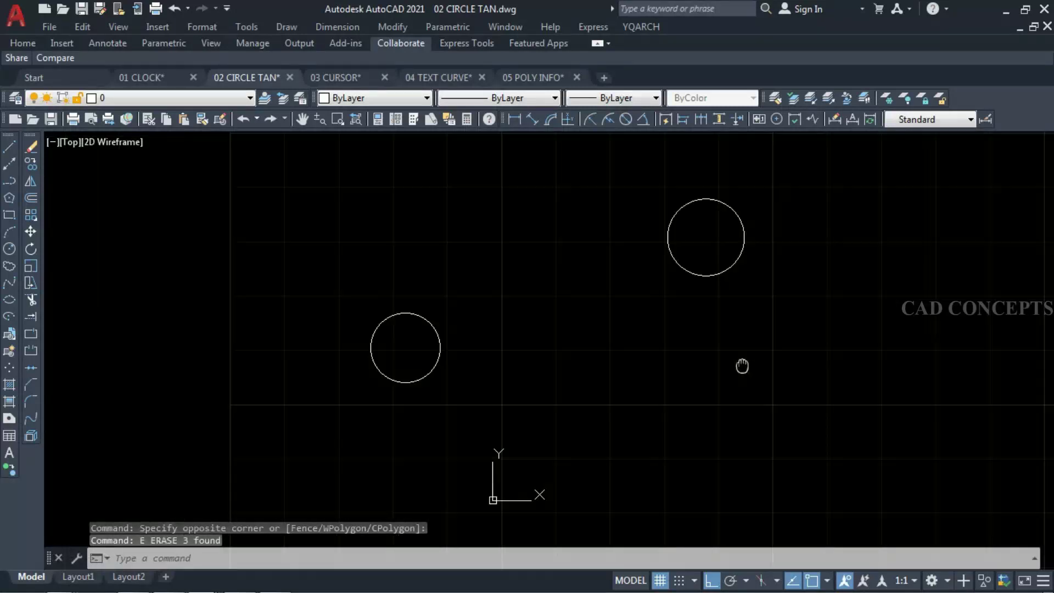
middle_click_drag(742, 365, 754, 384)
left_click(849, 212)
left_click(343, 430)
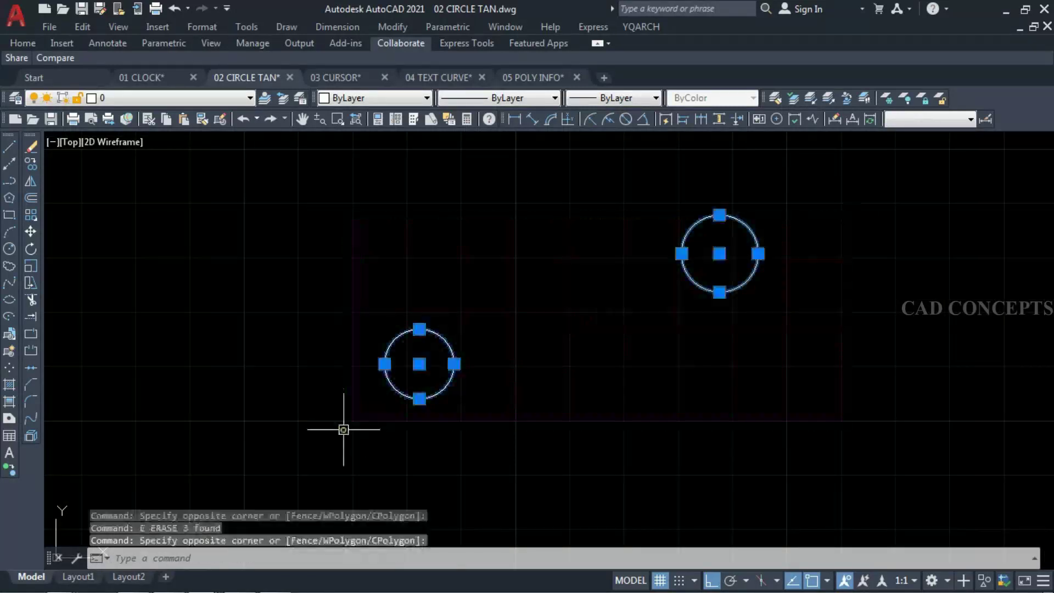
key("Escape")
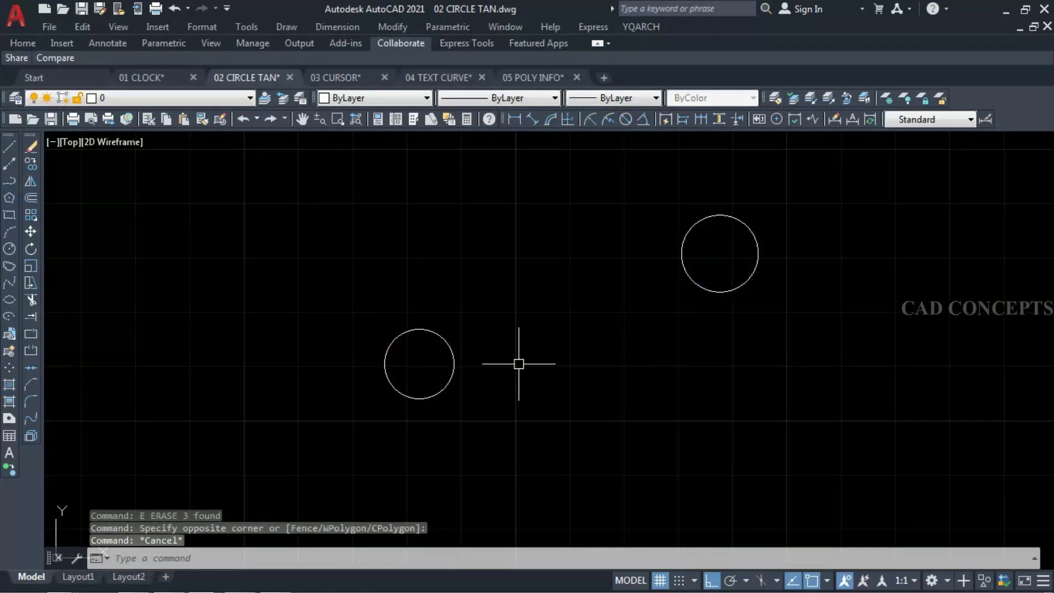
Run CTAN, picking each circle's centre and a radius just outside it, forming a slot outline
type("CTAN")
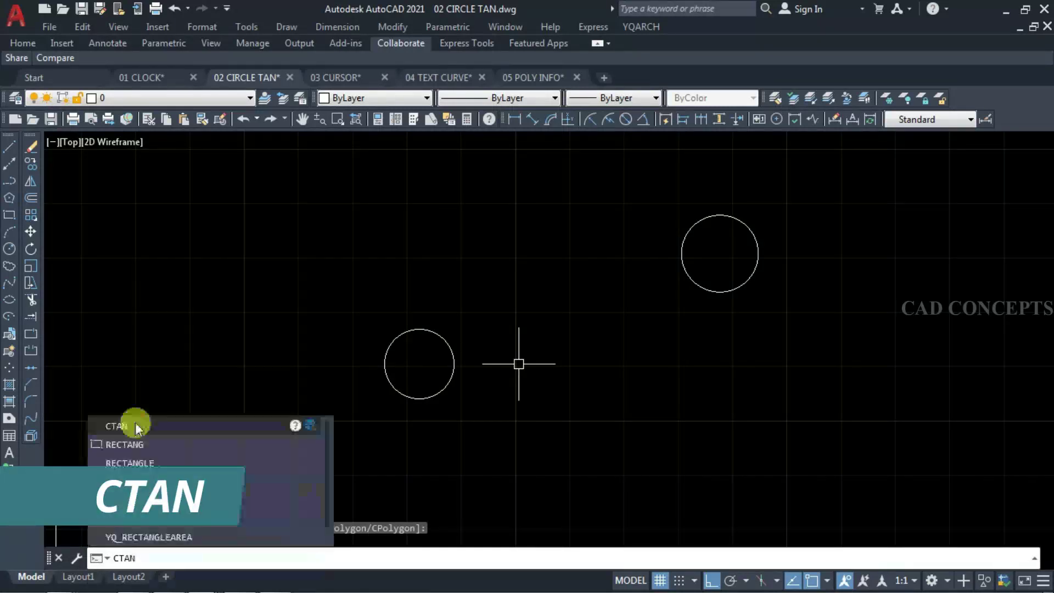
key("Return")
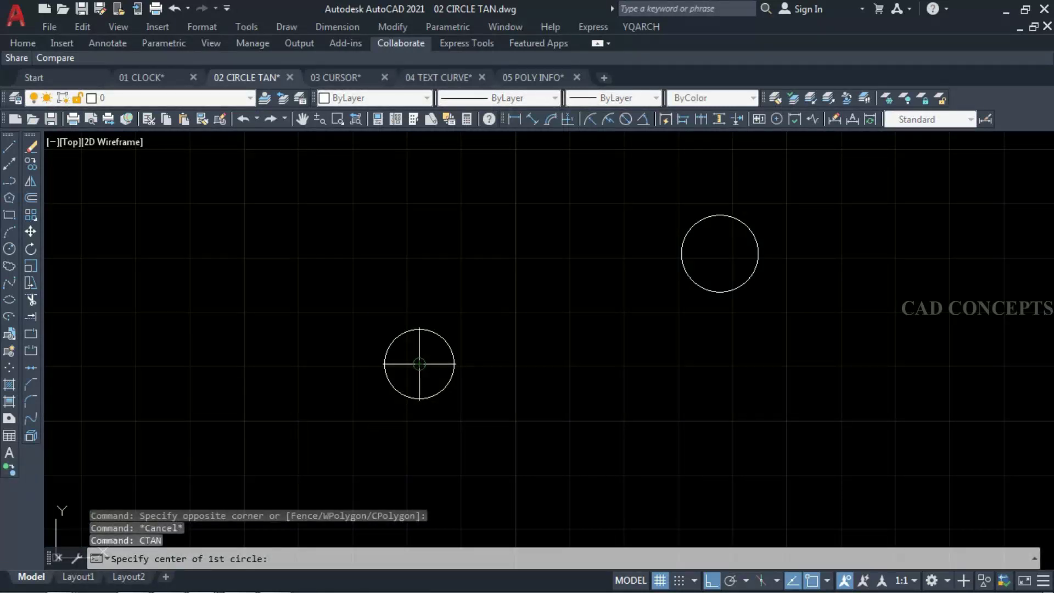
left_click(419, 364)
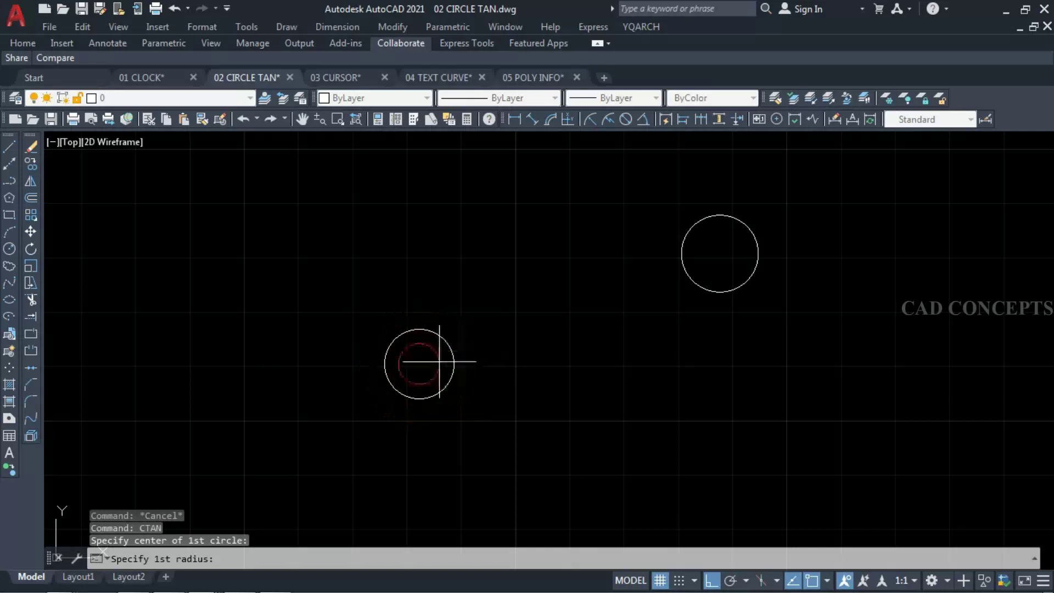
scroll(457, 366, "up", 2)
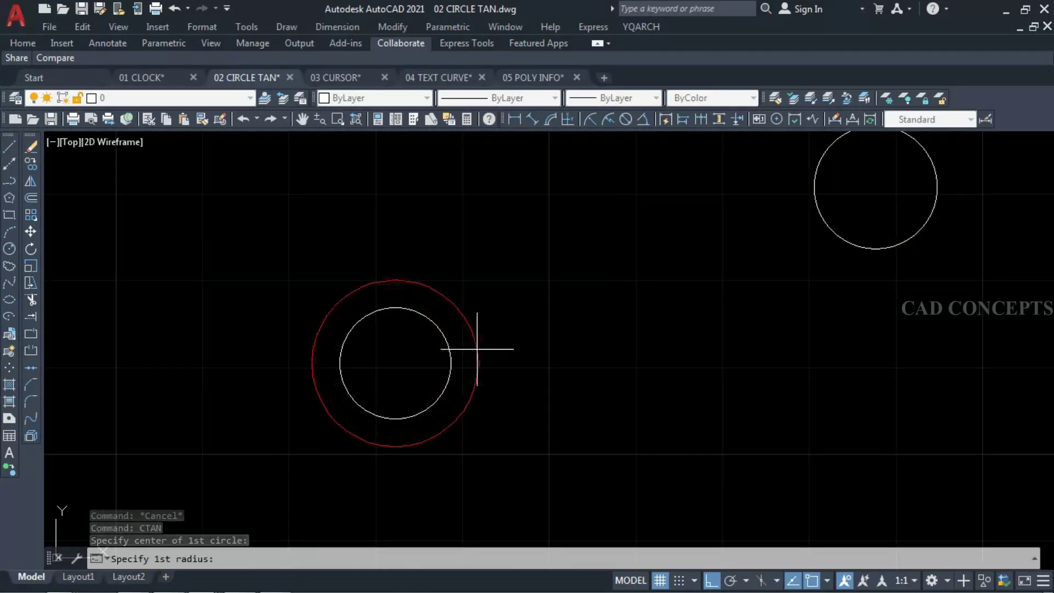
left_click(478, 349)
middle_click_drag(736, 237, 584, 302)
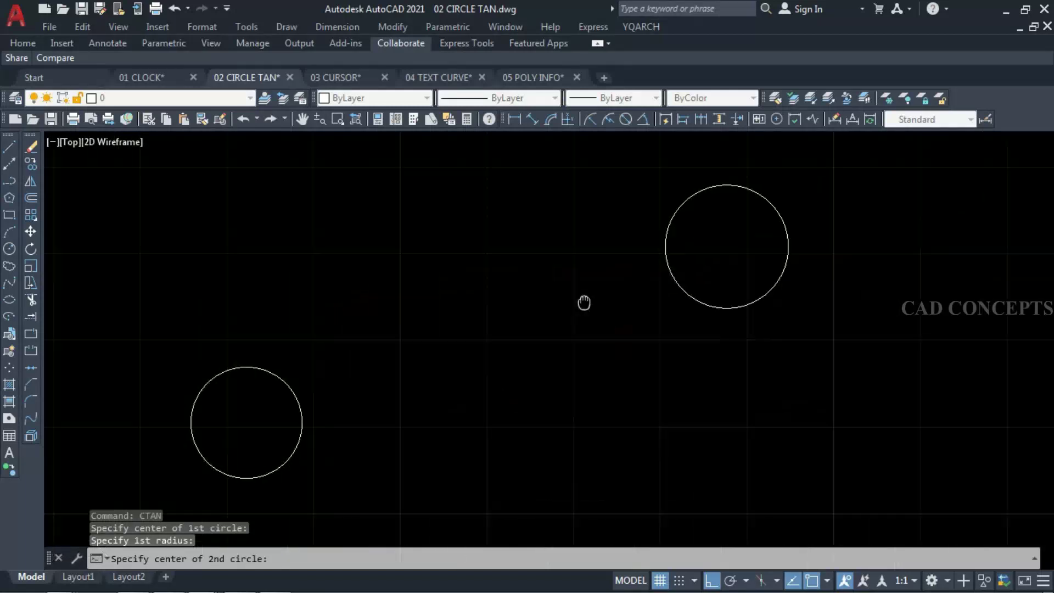
left_click(728, 245)
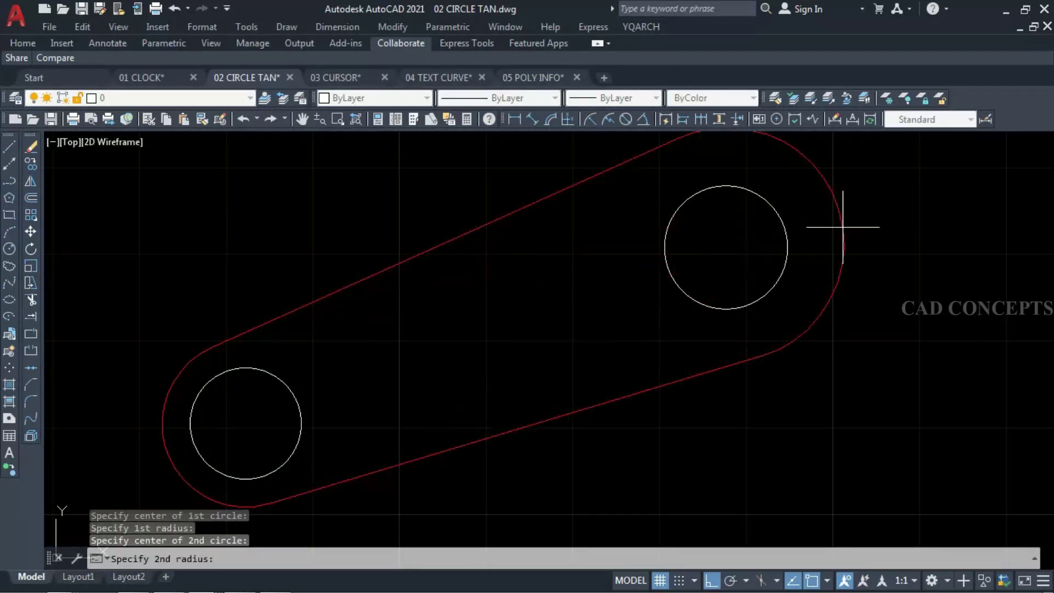
middle_click_drag(843, 223, 835, 230)
scroll(812, 237, "down", 3)
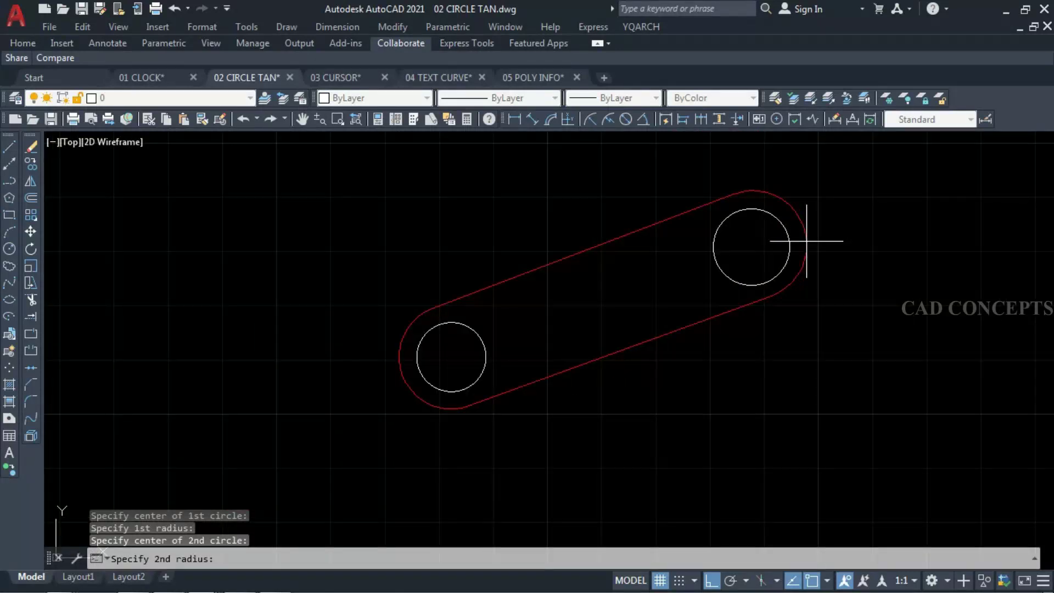
scroll(806, 241, "down", 2)
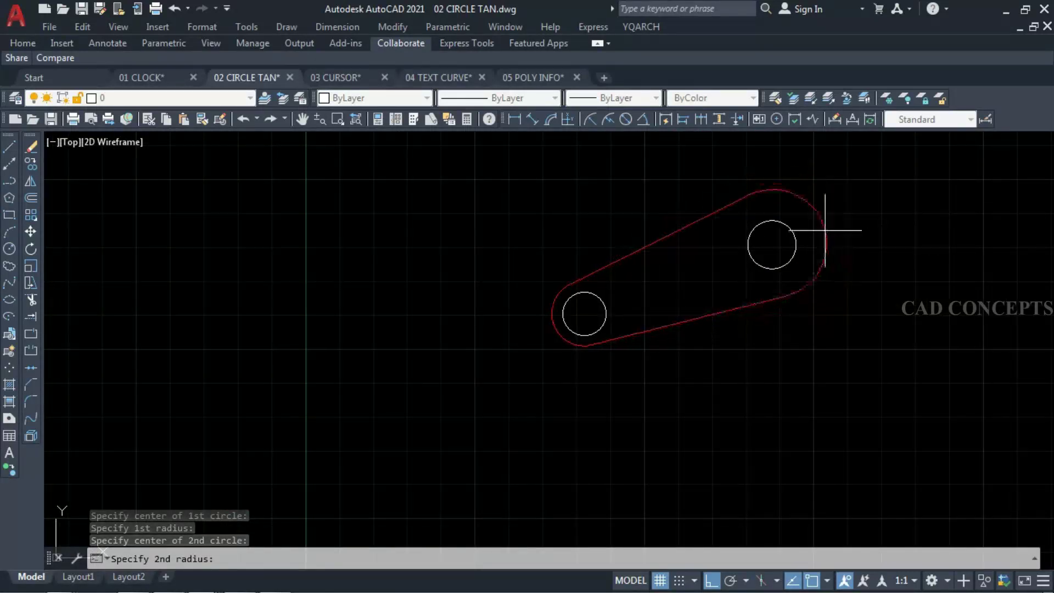
scroll(813, 234, "up", 2)
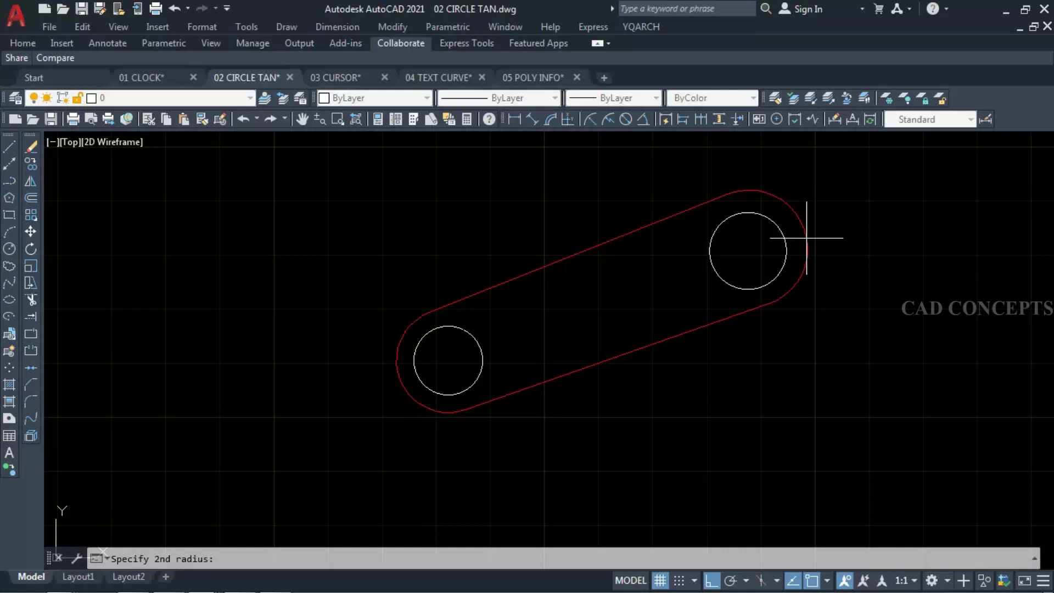
left_click(806, 238)
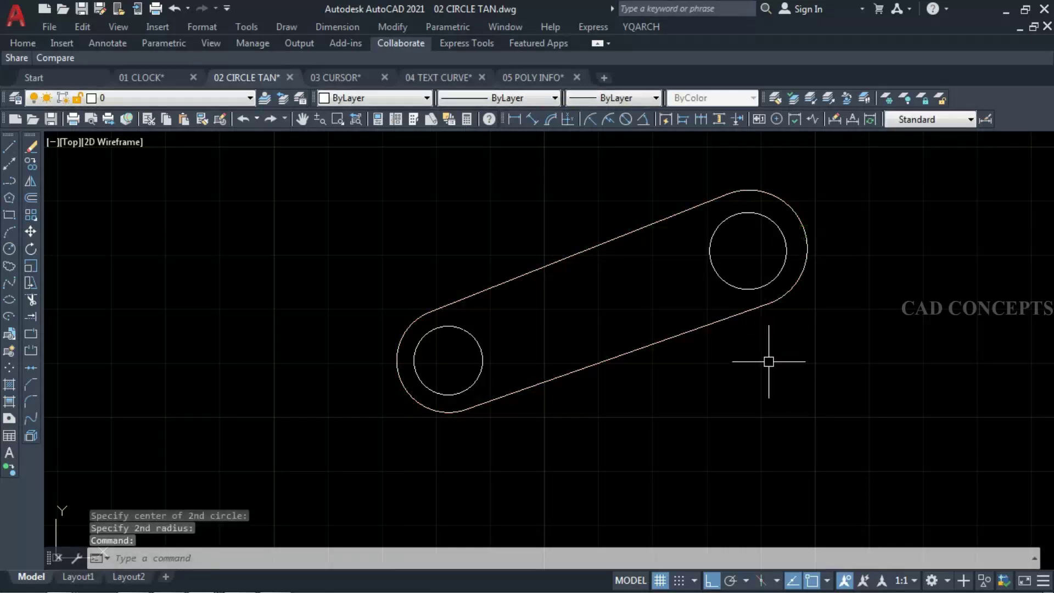
Erase the existing slot outline
left_click(629, 347)
type("e")
key("Return")
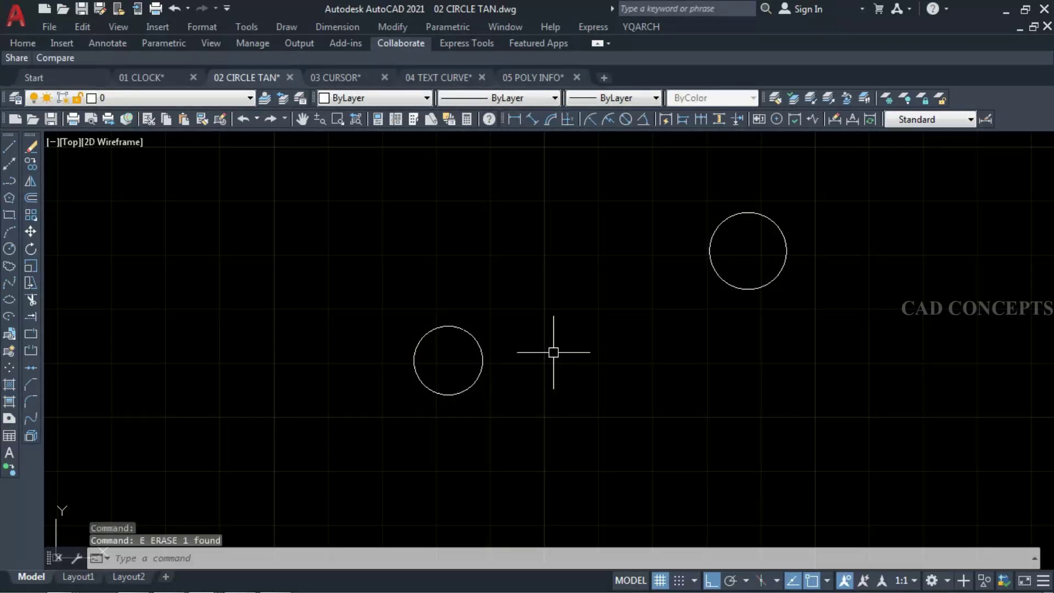
Rerun CTAN with larger radii for a pear-shaped outline, then switch to 03 CURSOR
type("cTA")
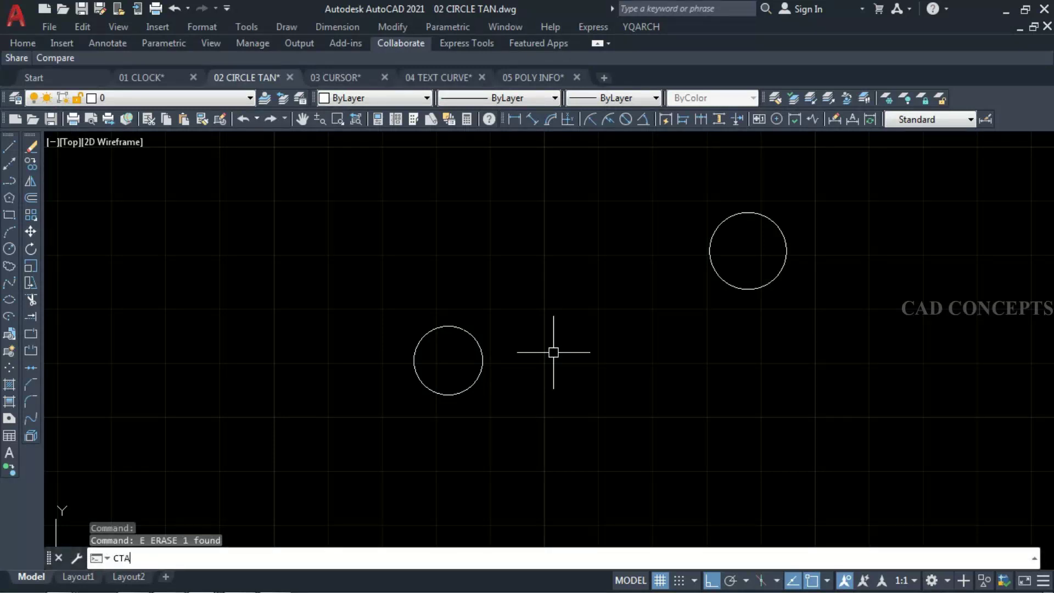
type("NT")
key("Return")
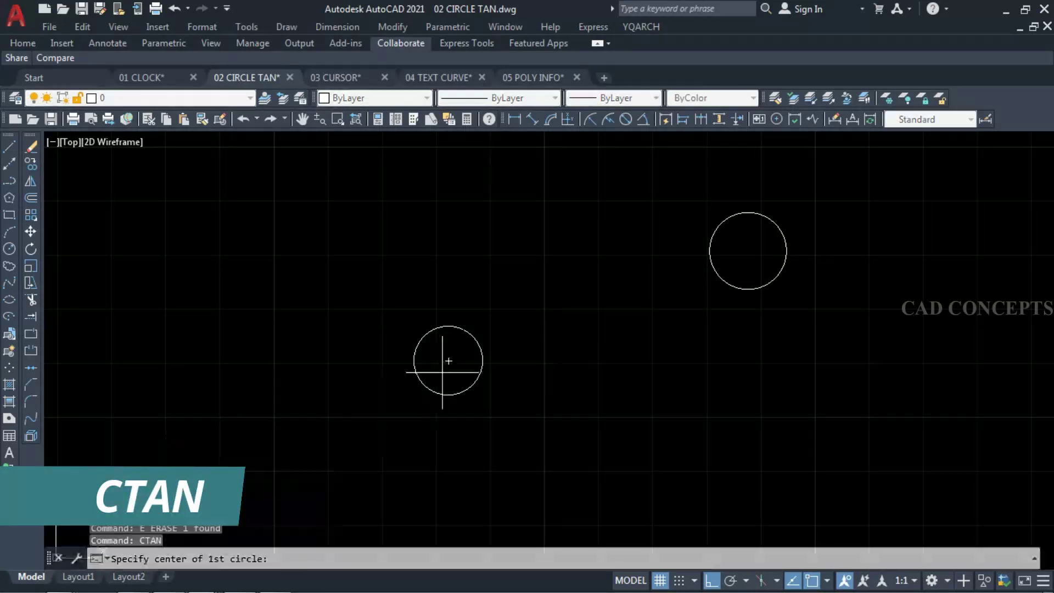
left_click(448, 361)
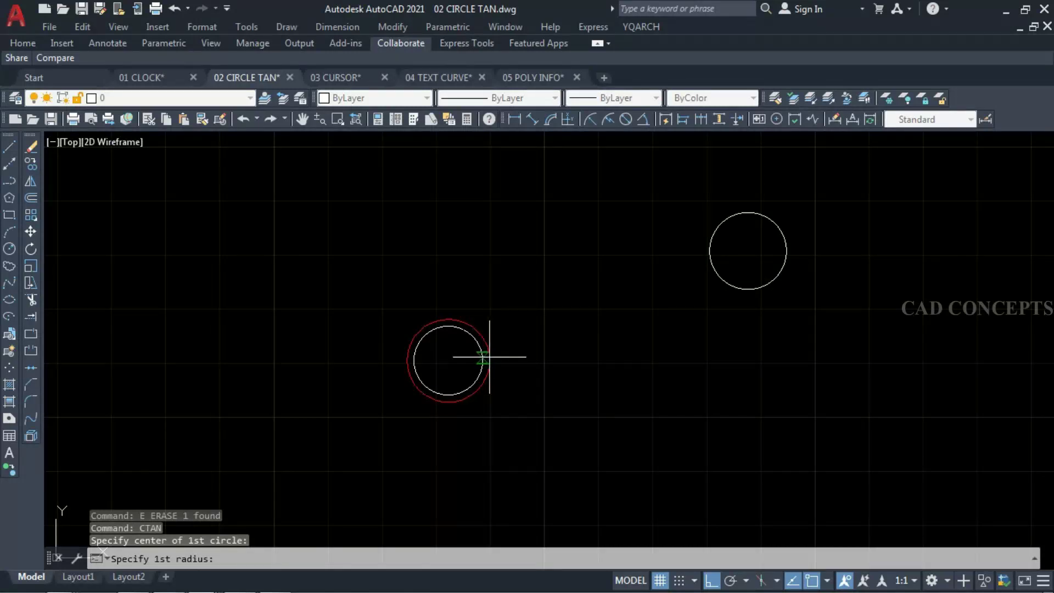
scroll(490, 357, "up", 7)
left_click(470, 361)
scroll(412, 405, "down", 5)
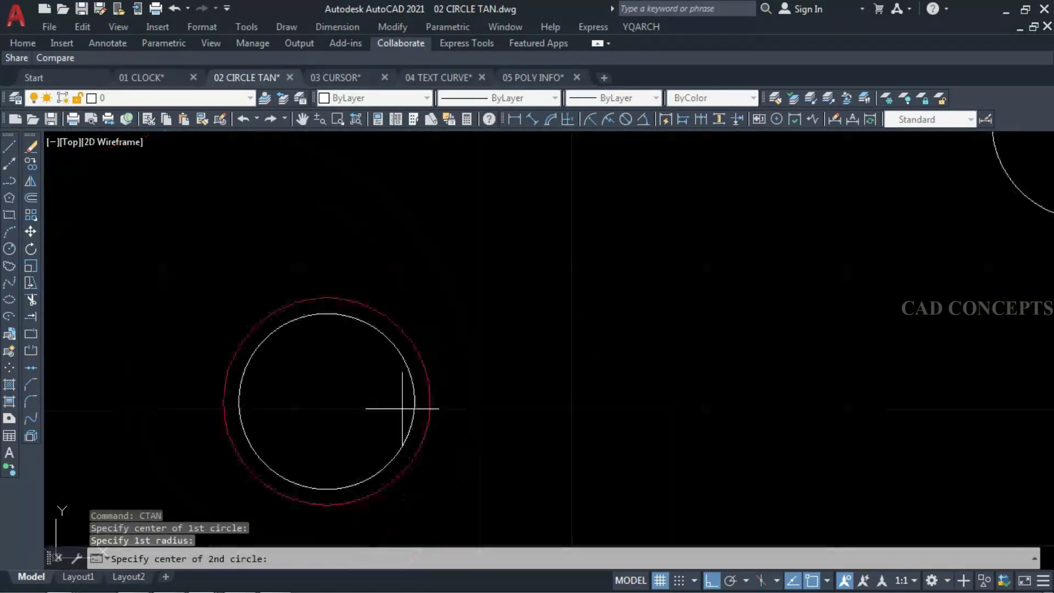
scroll(404, 409, "down", 3)
left_click(829, 229)
scroll(852, 222, "down", 4)
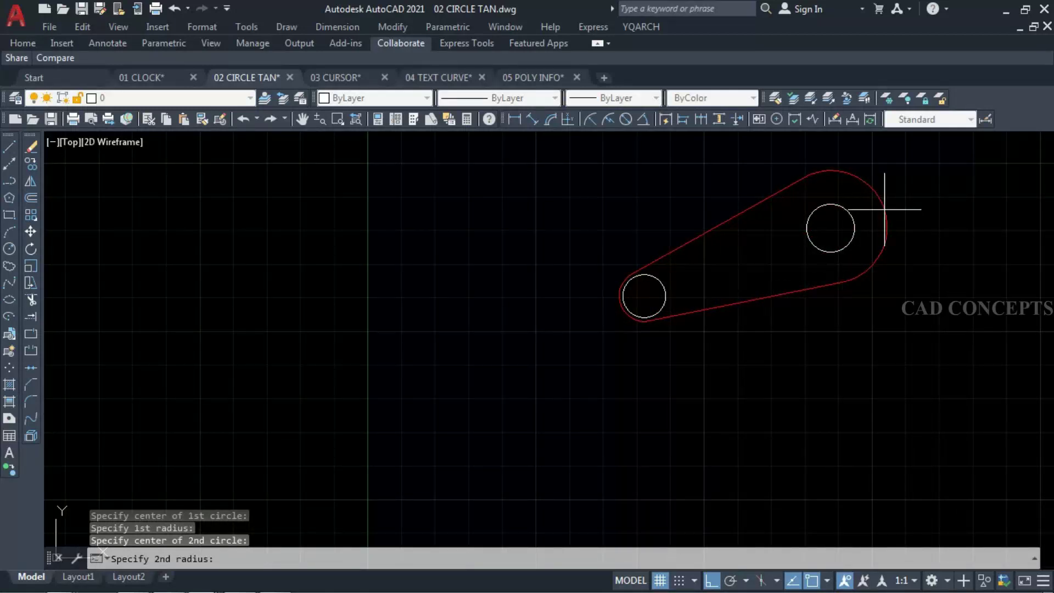
left_click(881, 208)
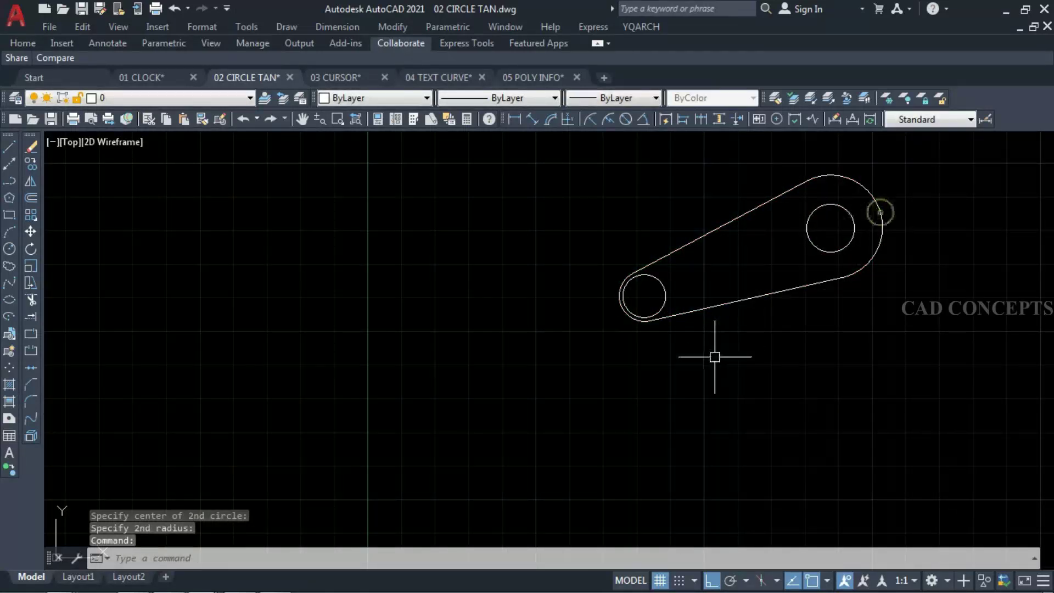
scroll(489, 427, "up", 2)
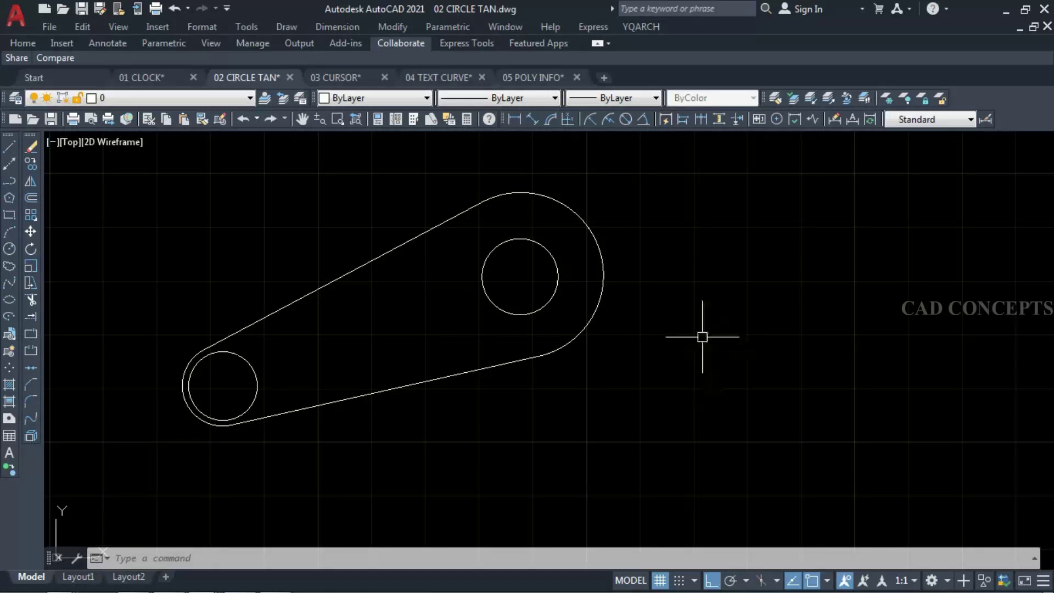
left_click(340, 78)
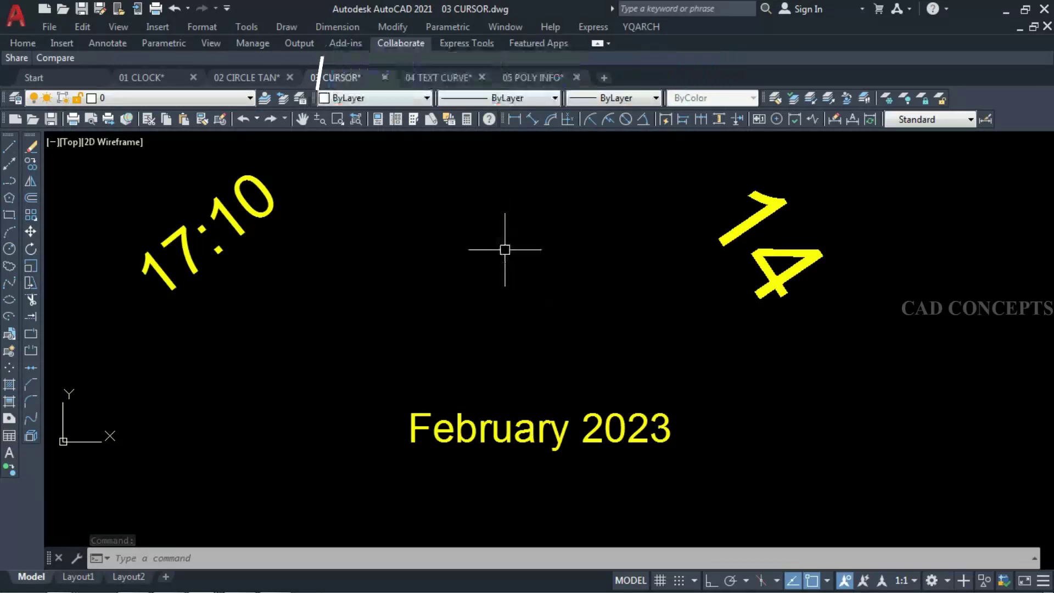
Run CR on the slanted 17:10 text to rotate the crosshairs to its angle
type("c")
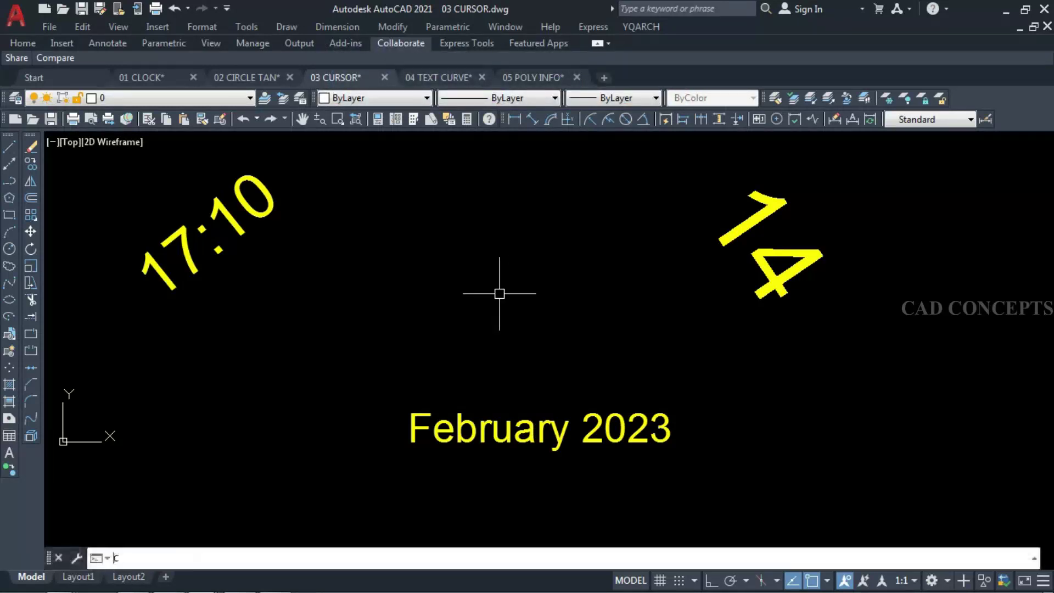
type("r")
key("Return")
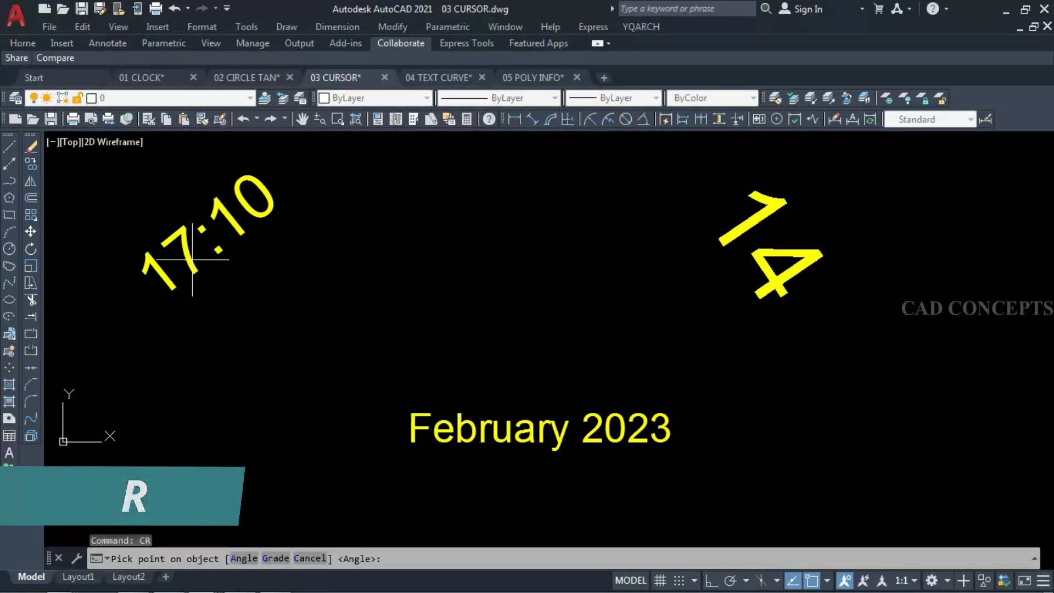
left_click(217, 253)
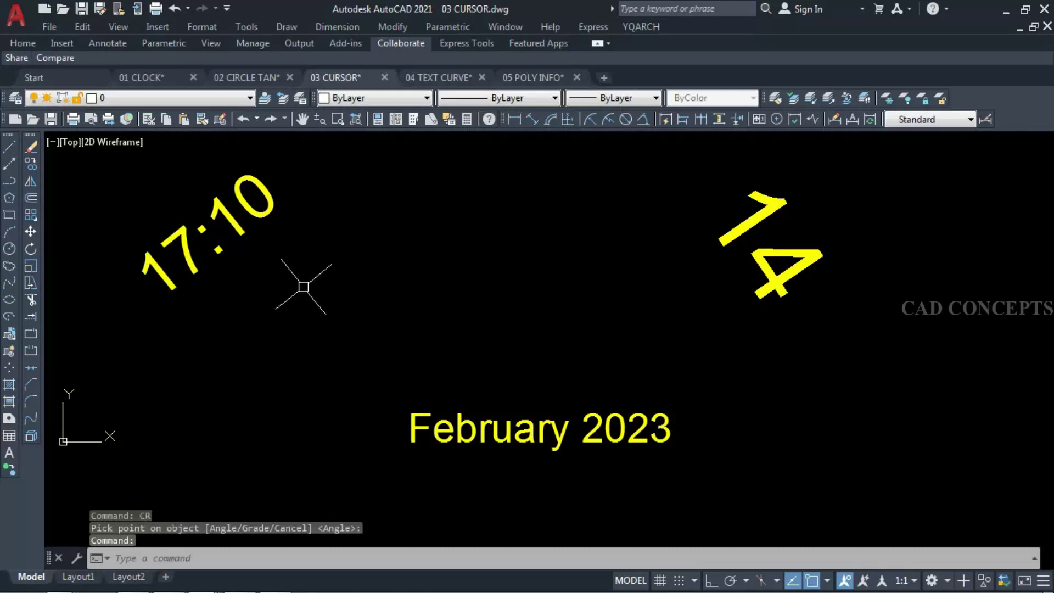
Turn Ortho on with F8 and test trial lines along the 17:10 text's 39° and 309° axes
type("l")
key("Return")
left_click(298, 323)
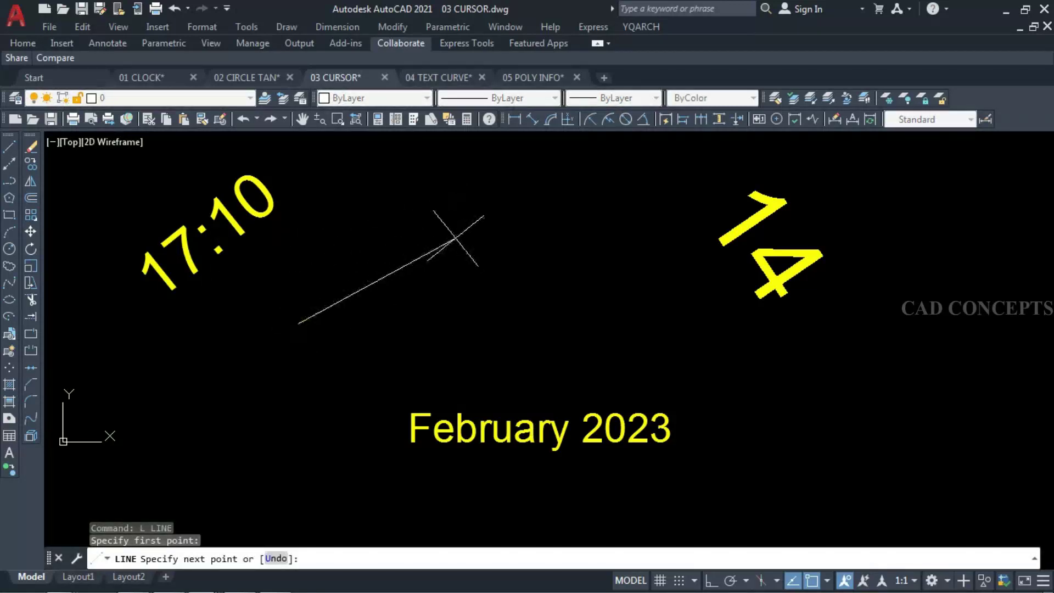
key("F8")
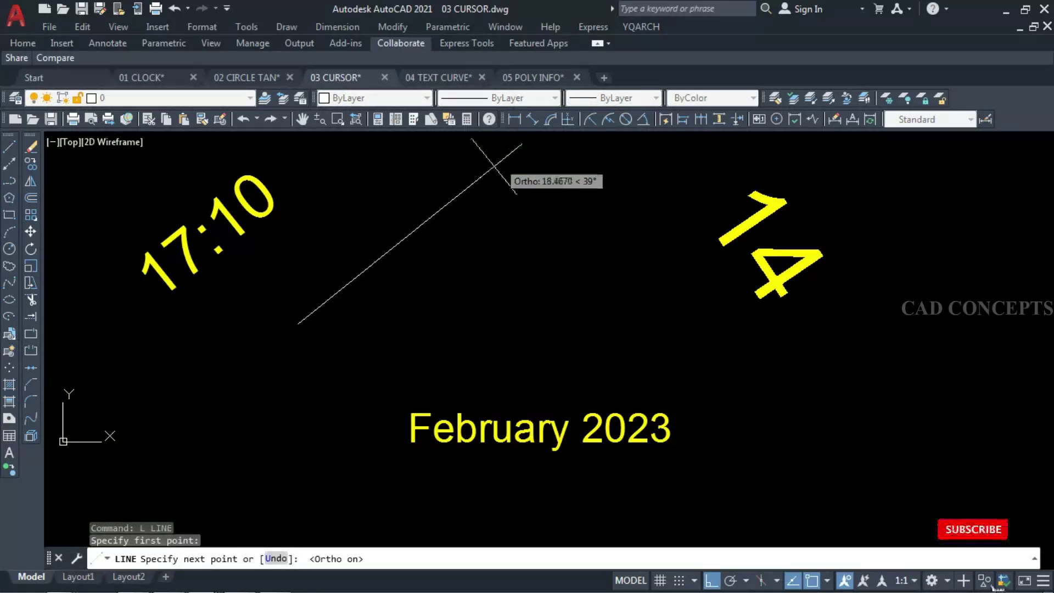
key("Escape")
key("Return")
left_click(298, 189)
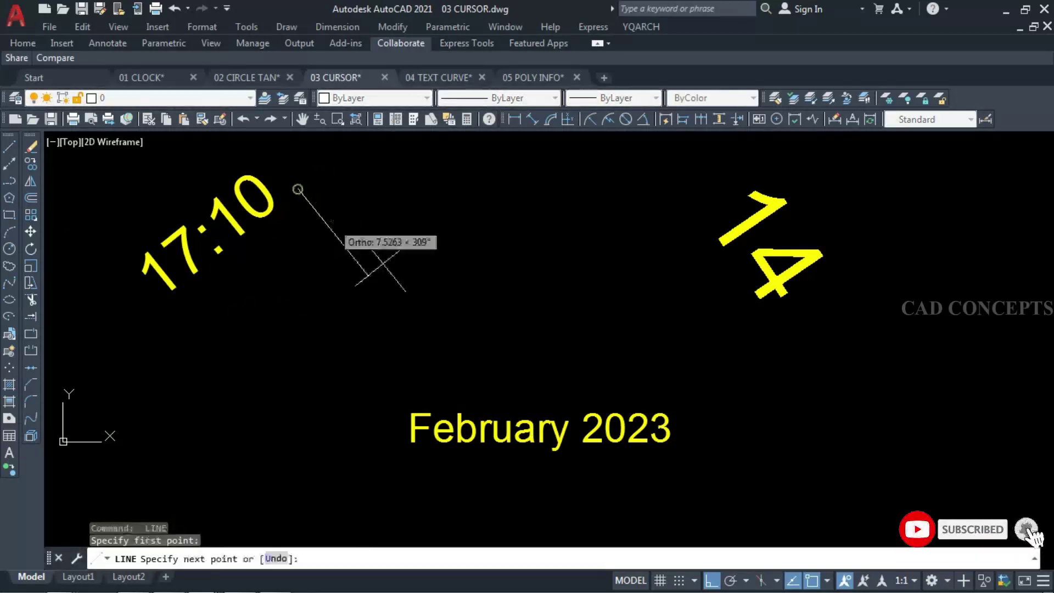
key("Escape")
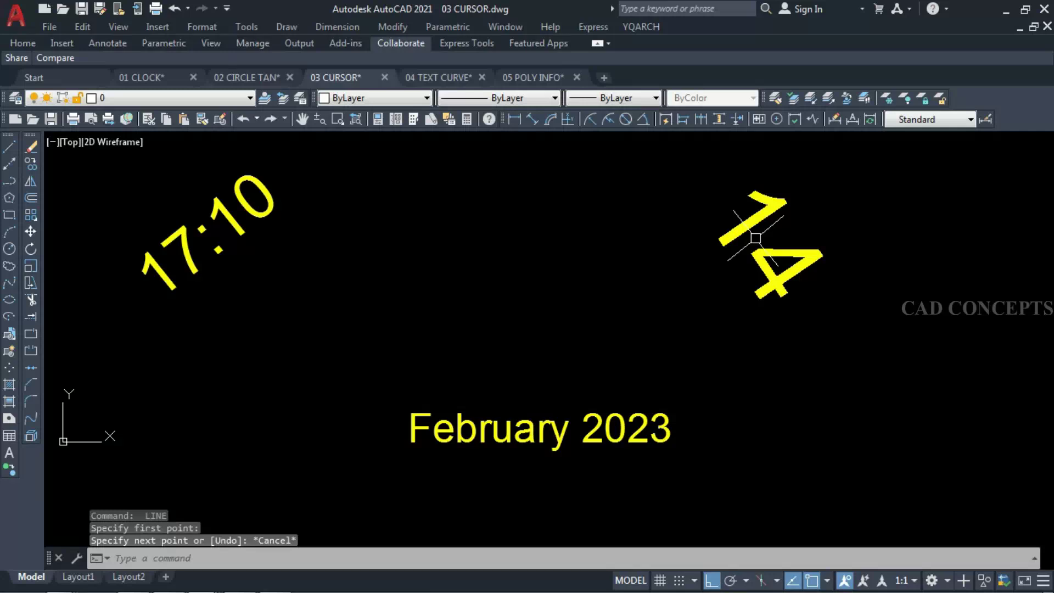
Align the crosshairs to the 14 text with CR and test trial lines beside it
type("CR")
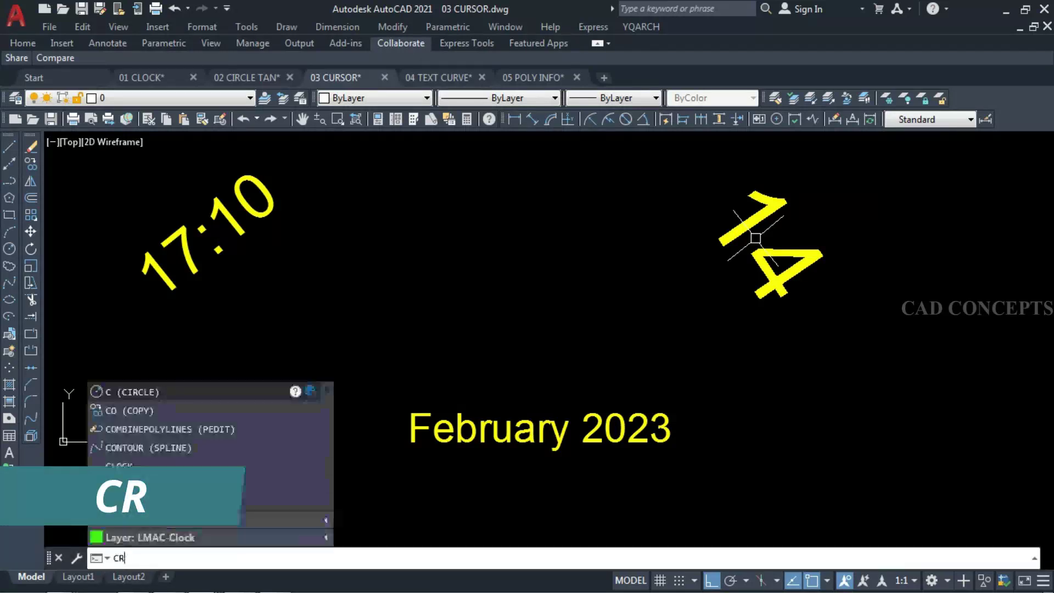
key("Return")
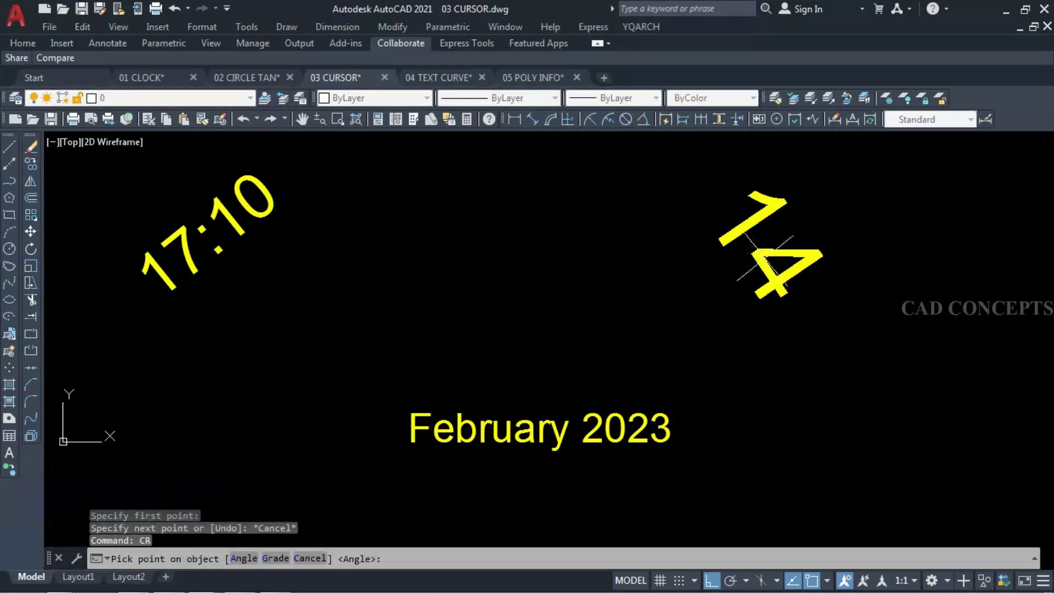
left_click(750, 251)
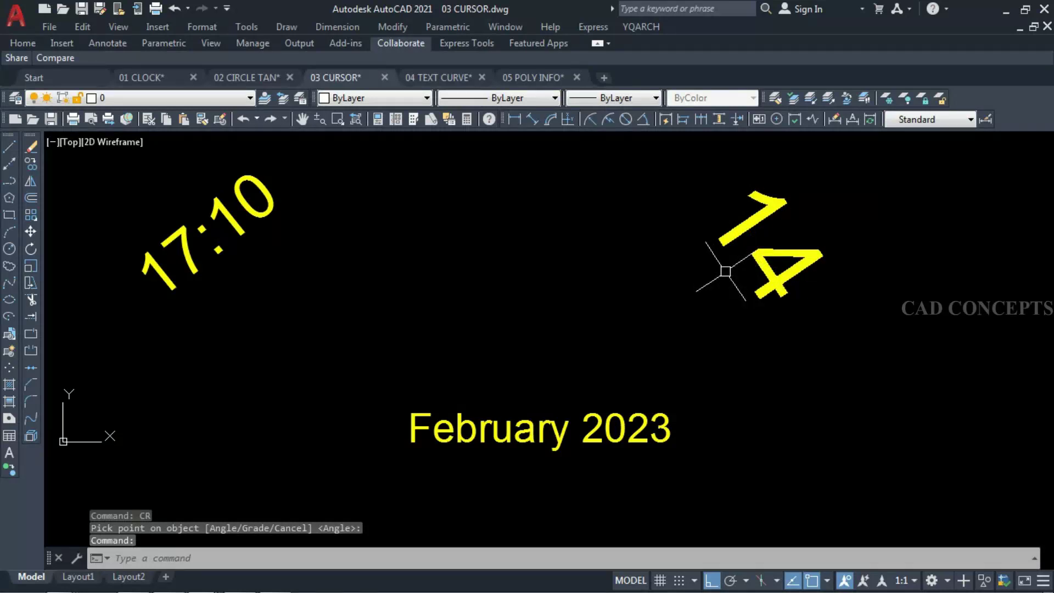
type("L")
key("Return")
left_click(708, 224)
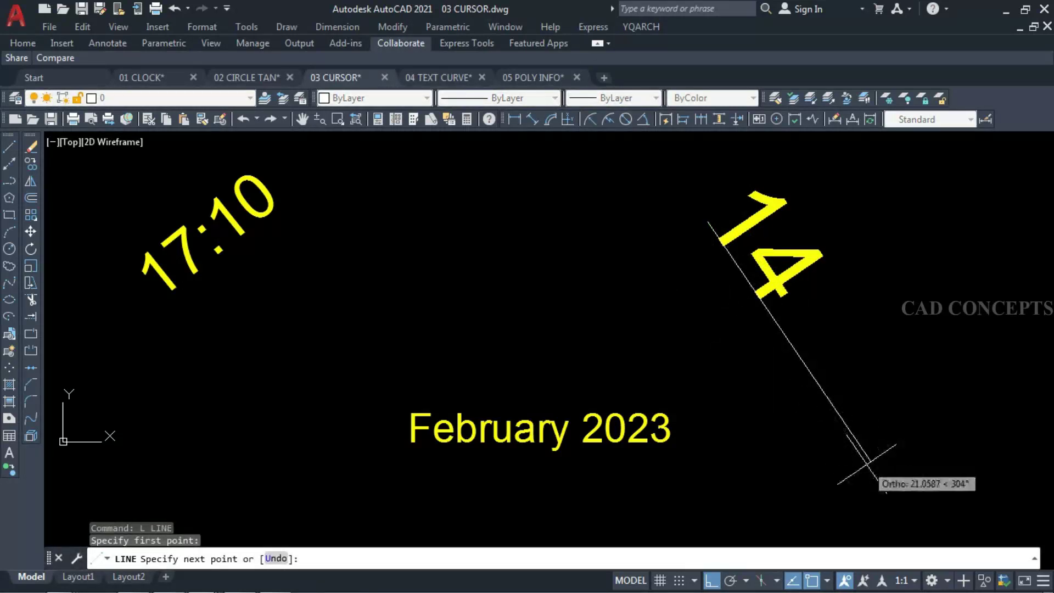
key("Escape")
key("Return")
left_click(850, 256)
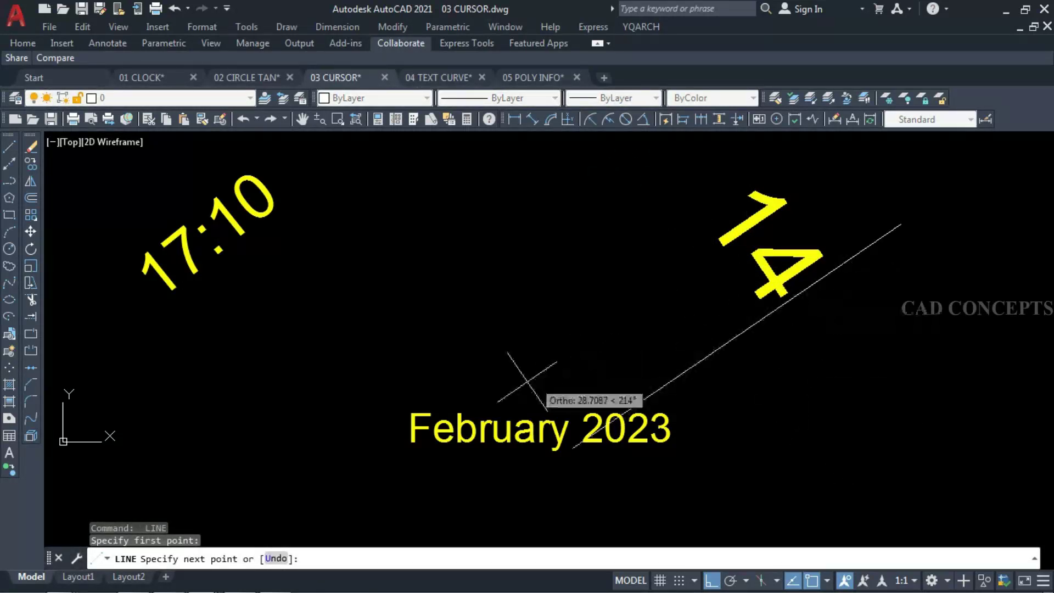
key("Escape")
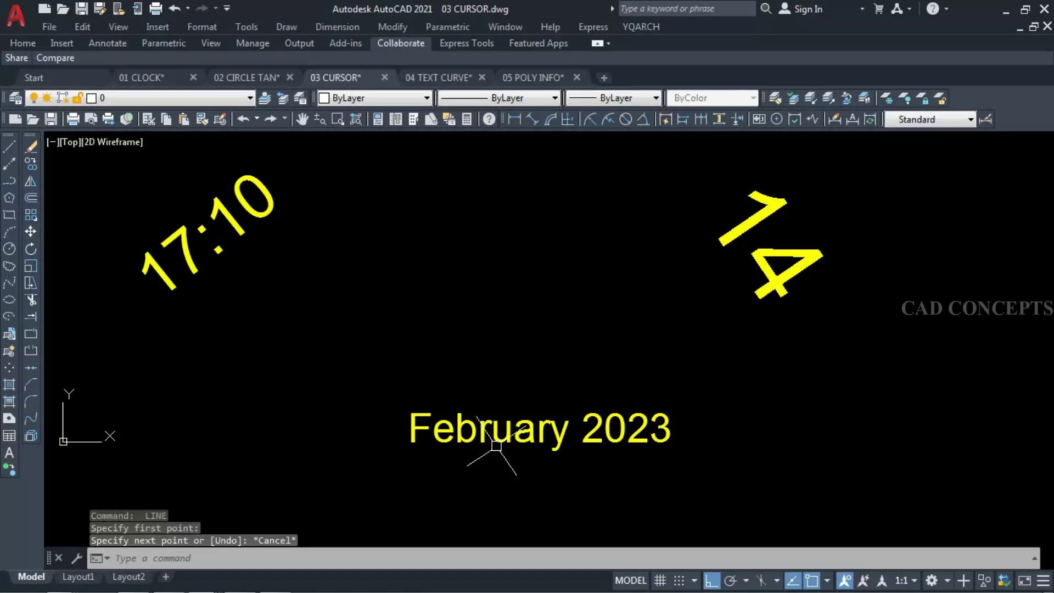
Align to the February 2023 text with CR and draw a horizontal line beneath it
type("CR")
key("Return")
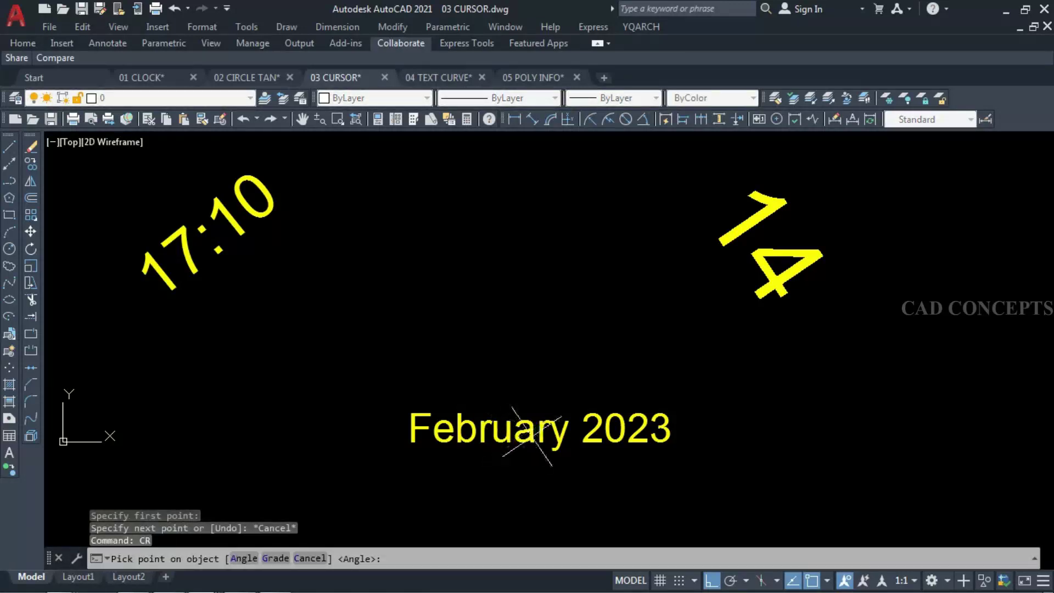
left_click(531, 437)
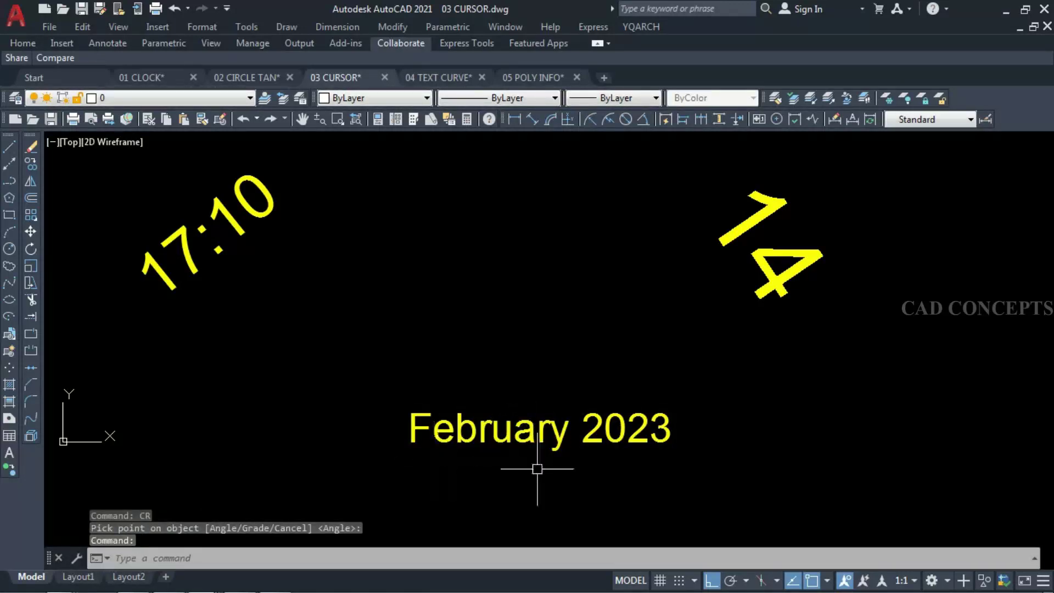
type("L")
key("Return")
left_click(371, 469)
left_click(846, 514)
key("Escape")
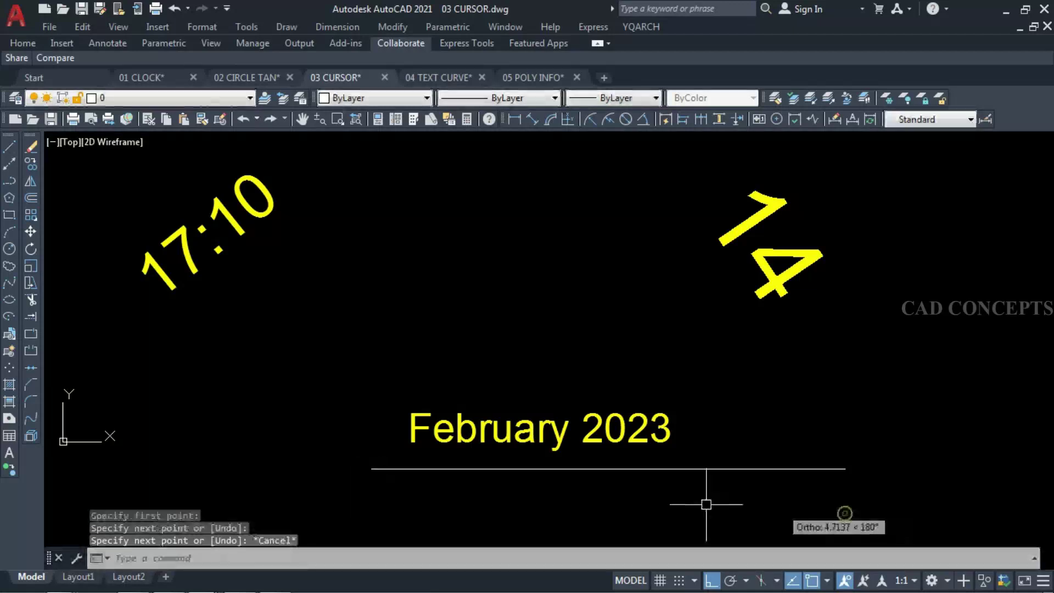
Draw a vertical line from near the 14 down across the horizontal line
key("Return")
left_click(708, 223)
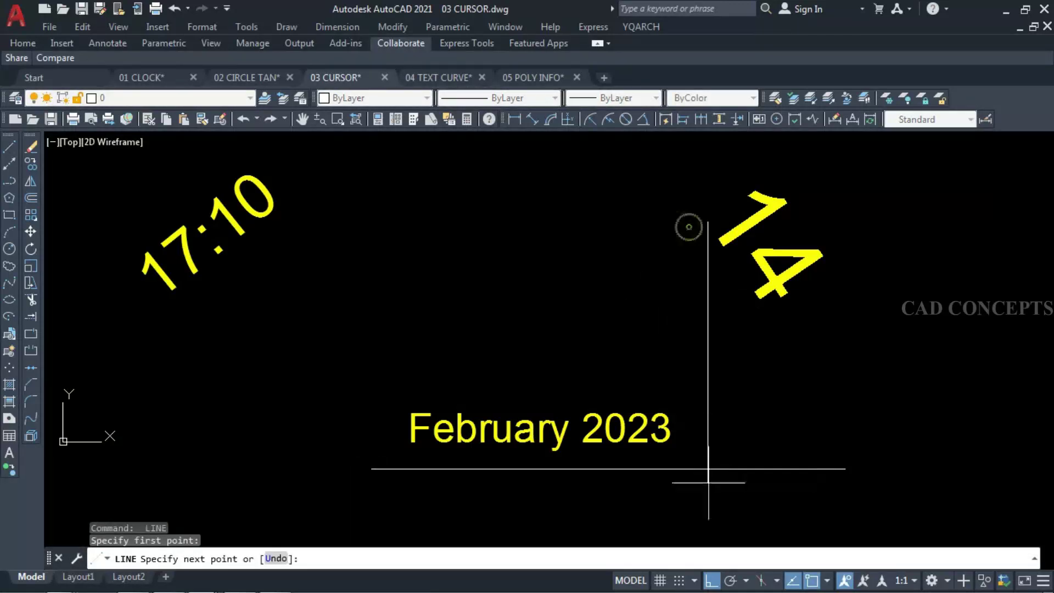
left_click(708, 499)
key("Escape")
left_click(880, 502)
key("Escape")
key("Escape")
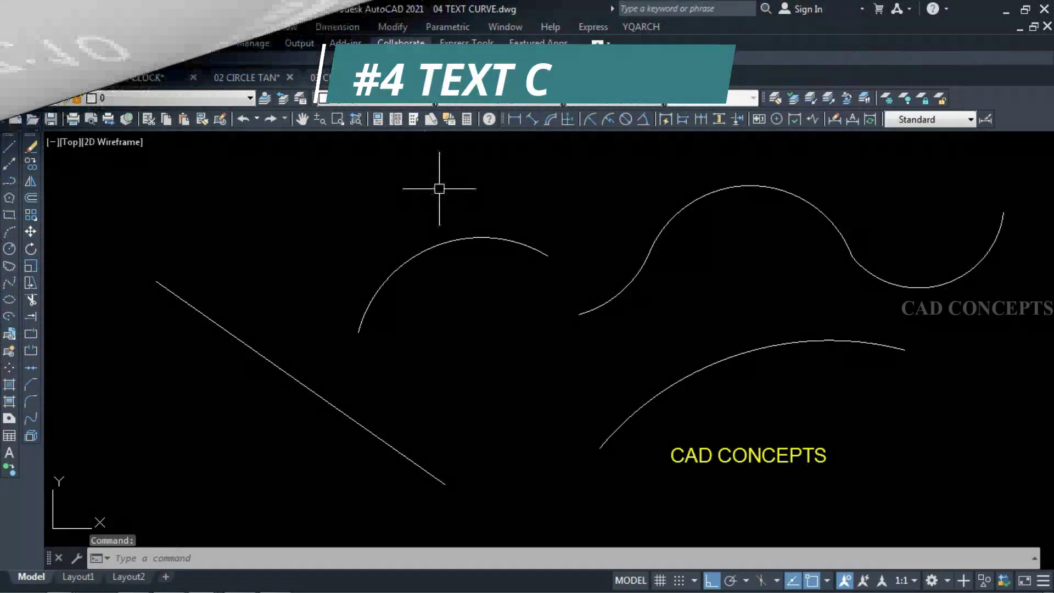
Use DTCURVE to lay the yellow CAD CONCEPTS text along the upper side of the lower arc
middle_click_drag(565, 302, 505, 304)
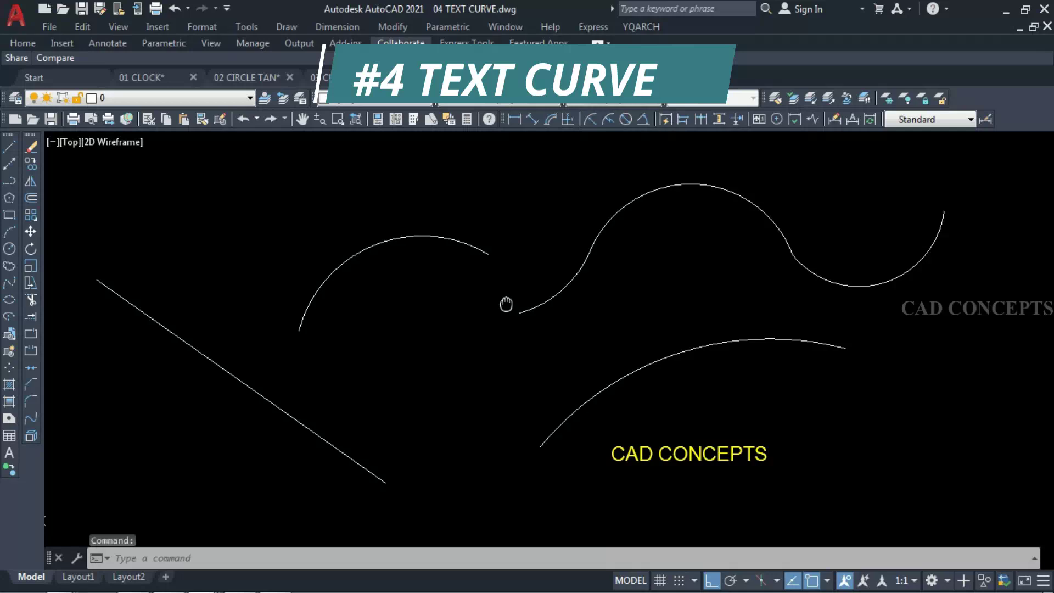
left_click(697, 464)
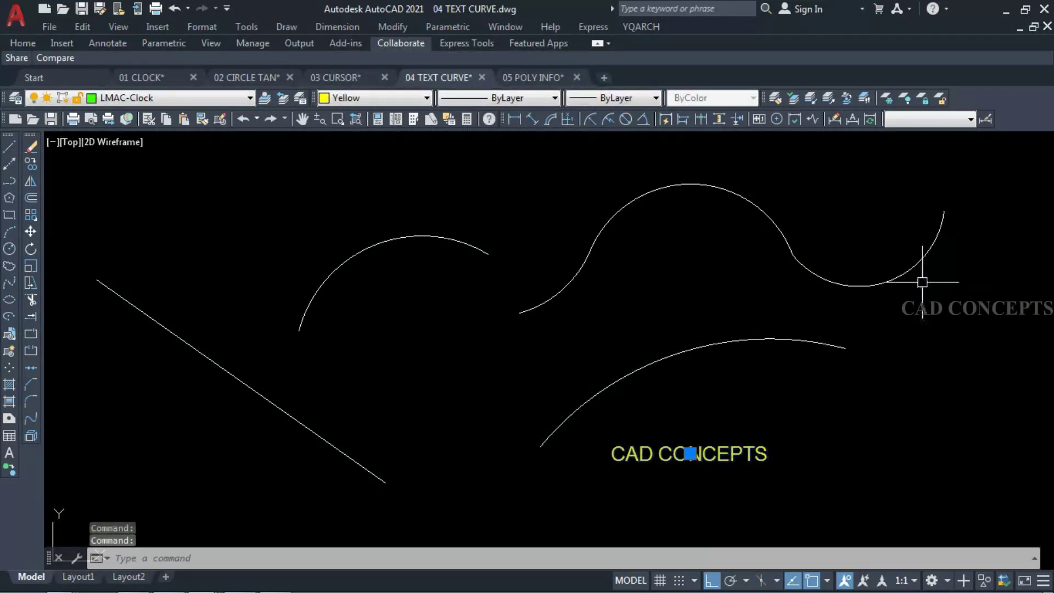
key("Escape")
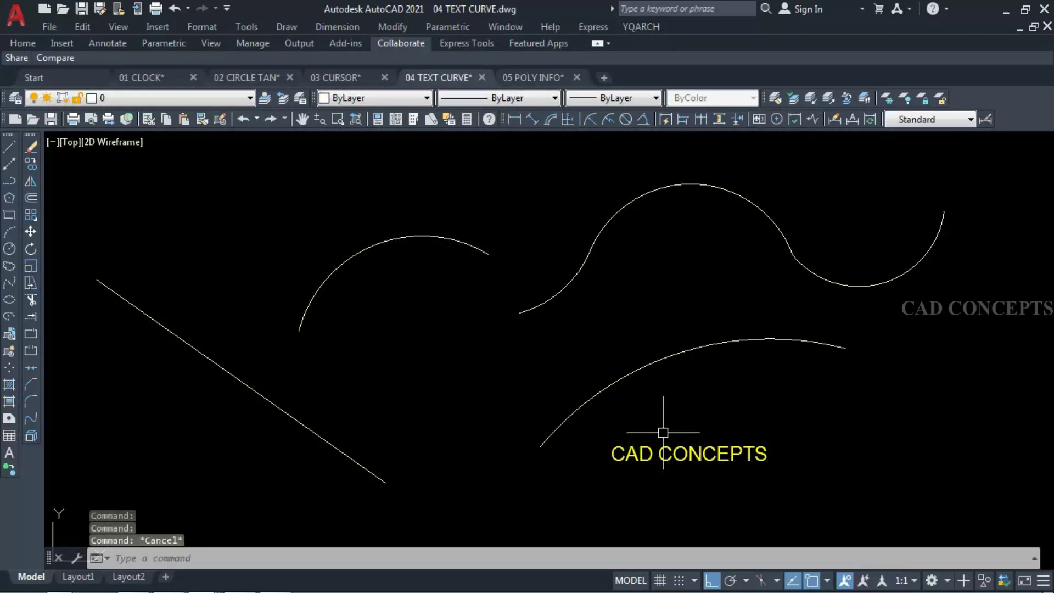
type("DTCURVE")
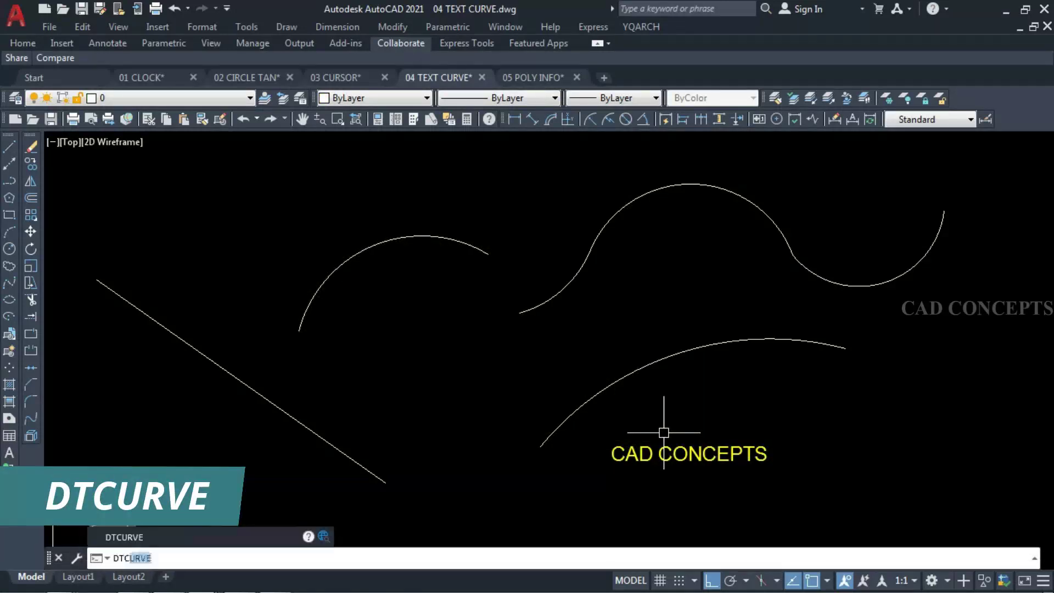
key("Return")
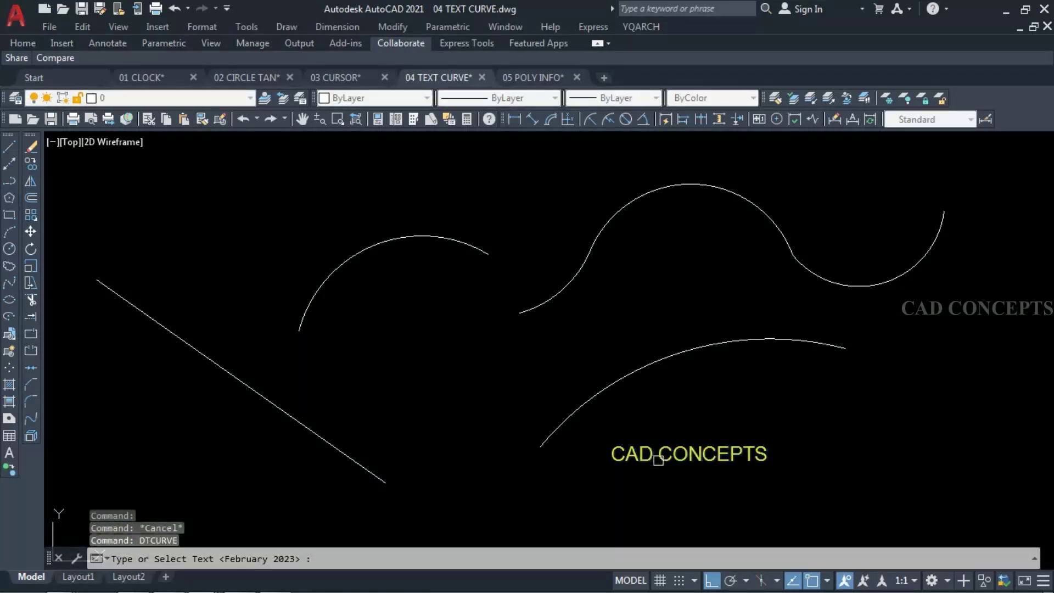
left_click(690, 459)
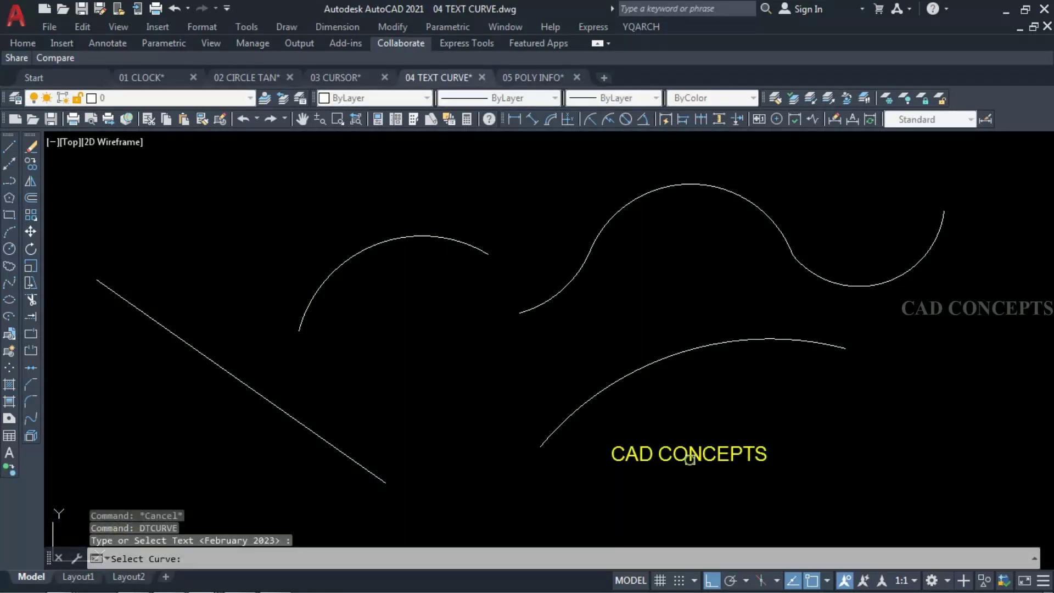
left_click(548, 439)
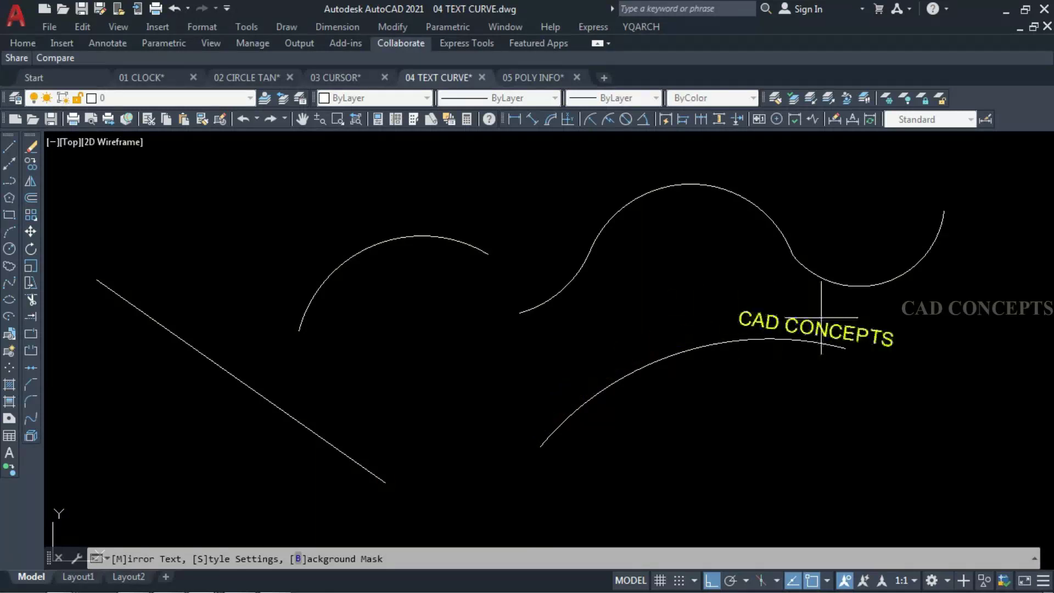
left_click(668, 351)
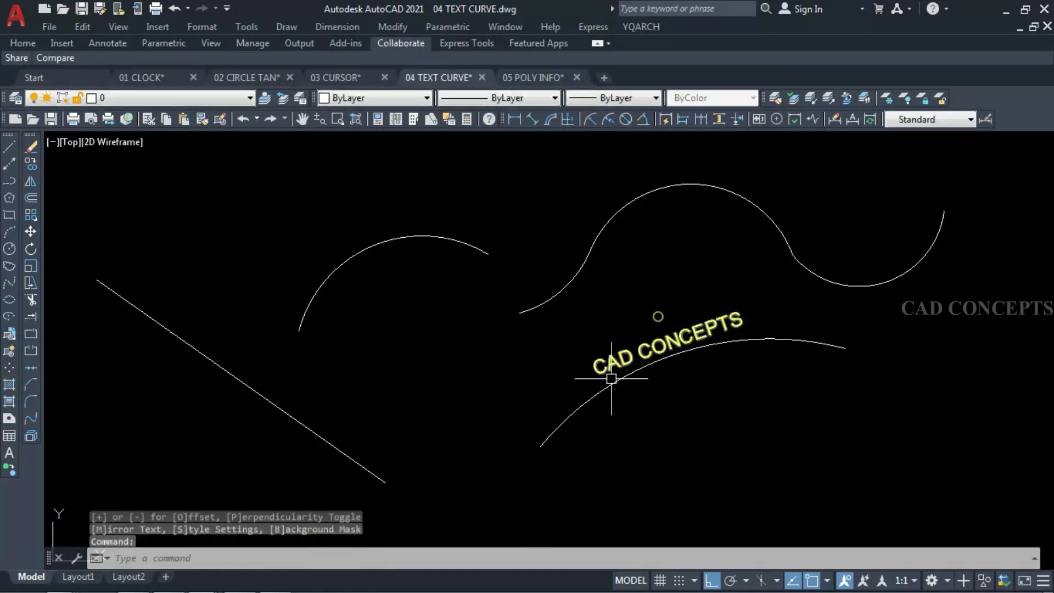
double_click(660, 351)
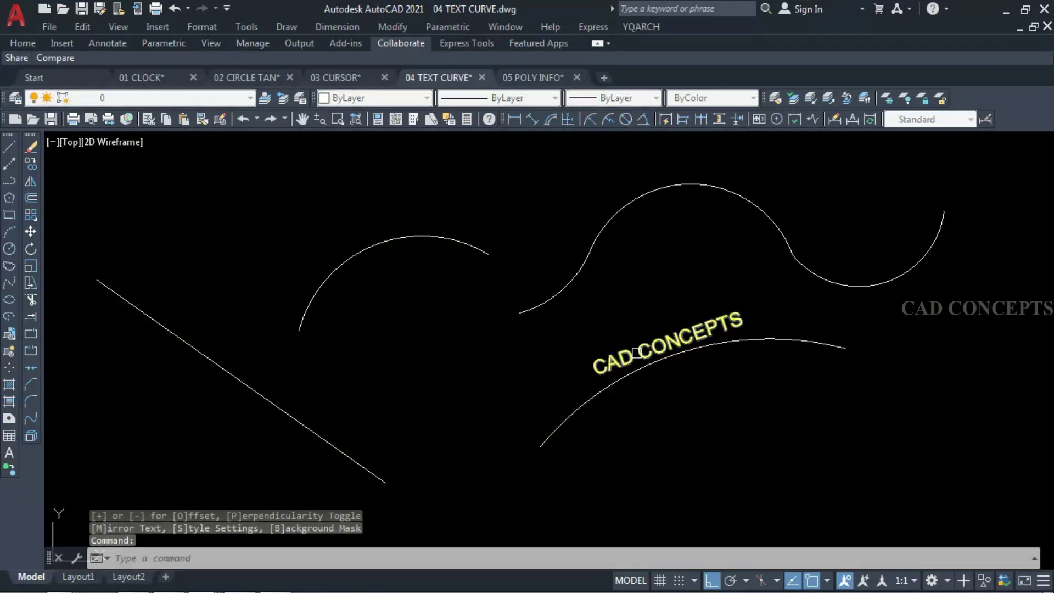
Move the curved CAD CONCEPTS text onto the crest of the wavy curve
left_click(608, 368)
left_click(541, 307)
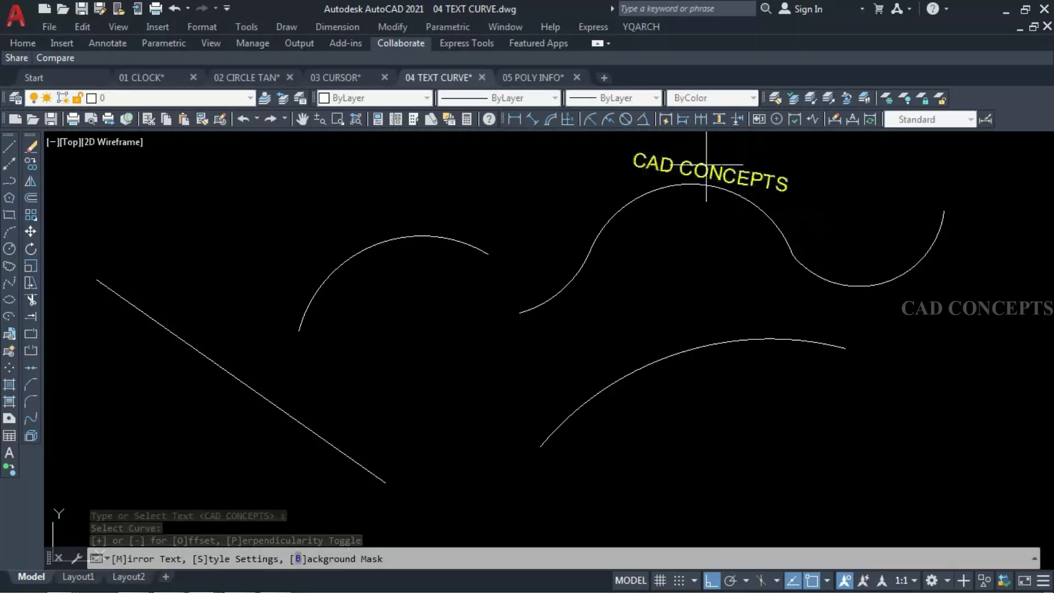
left_click(687, 140)
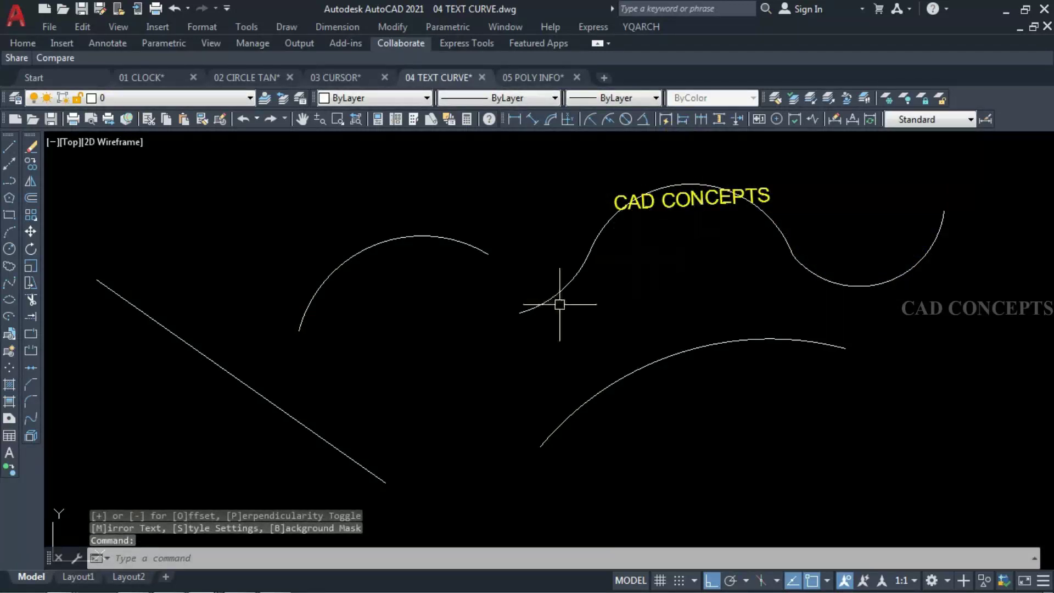
Rerun DTCURVE with the default CAD CONCEPTS text and place it along the long diagonal line
key("Return")
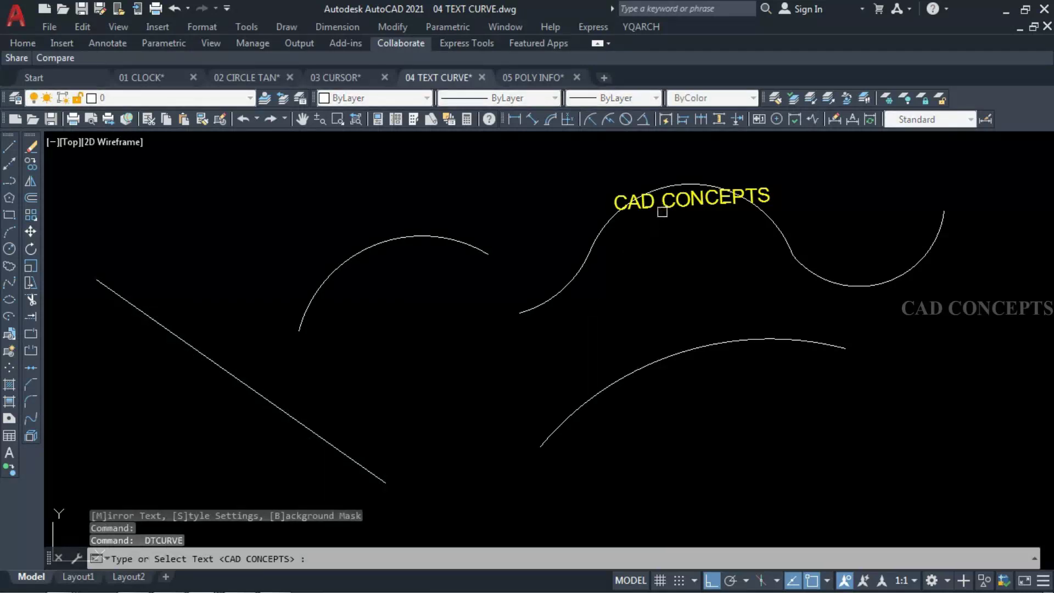
key("Return")
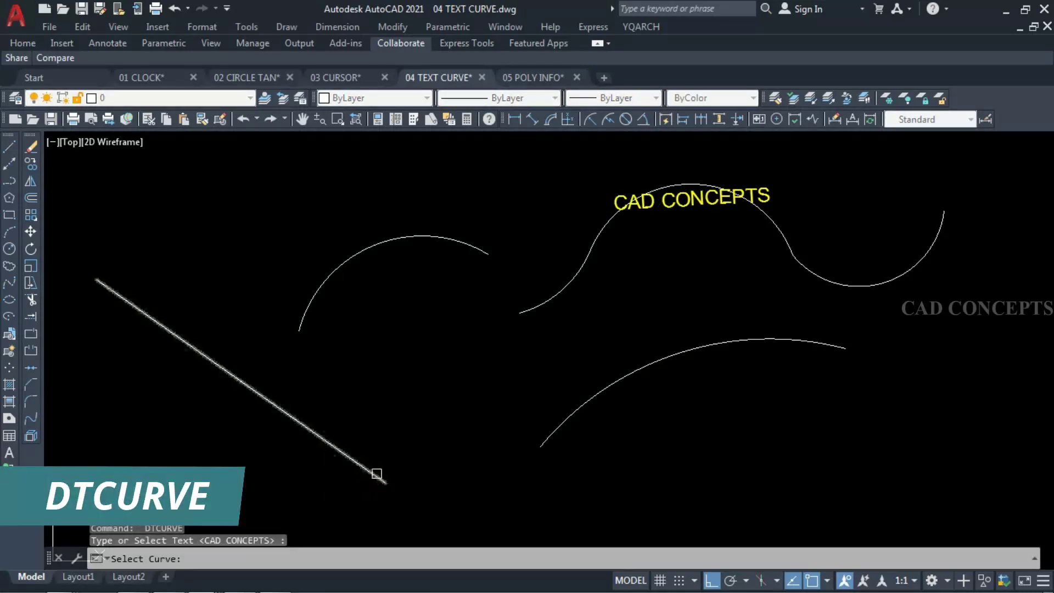
left_click(377, 473)
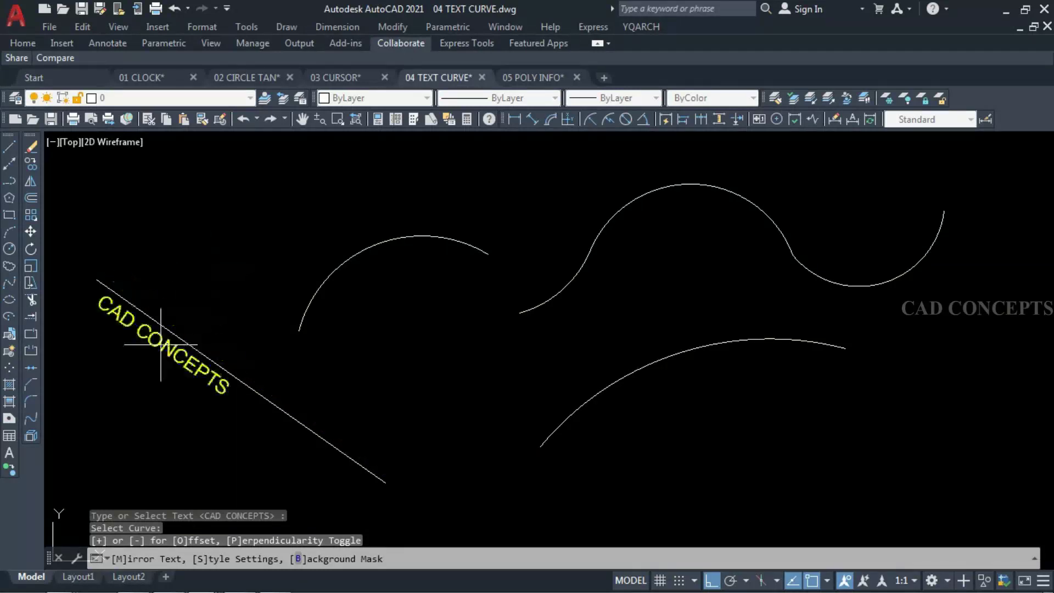
left_click(167, 444)
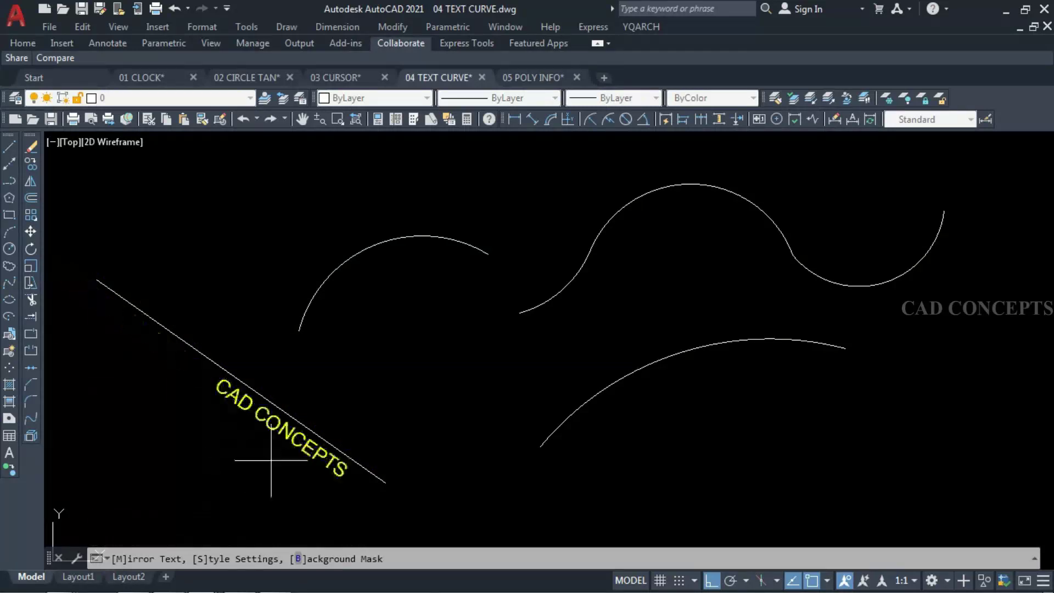
left_click(235, 270)
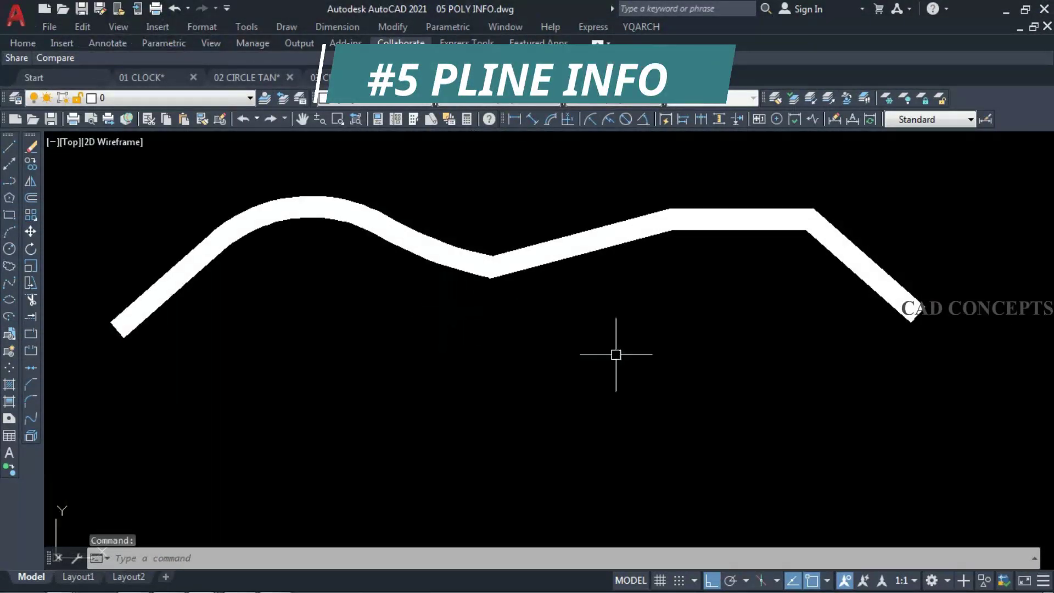
In 05 POLY INFO, test-select the wide polyline with several windows, then clear the selections
left_click(616, 354)
left_click(513, 212)
key("Escape")
left_click(151, 240)
key("Escape")
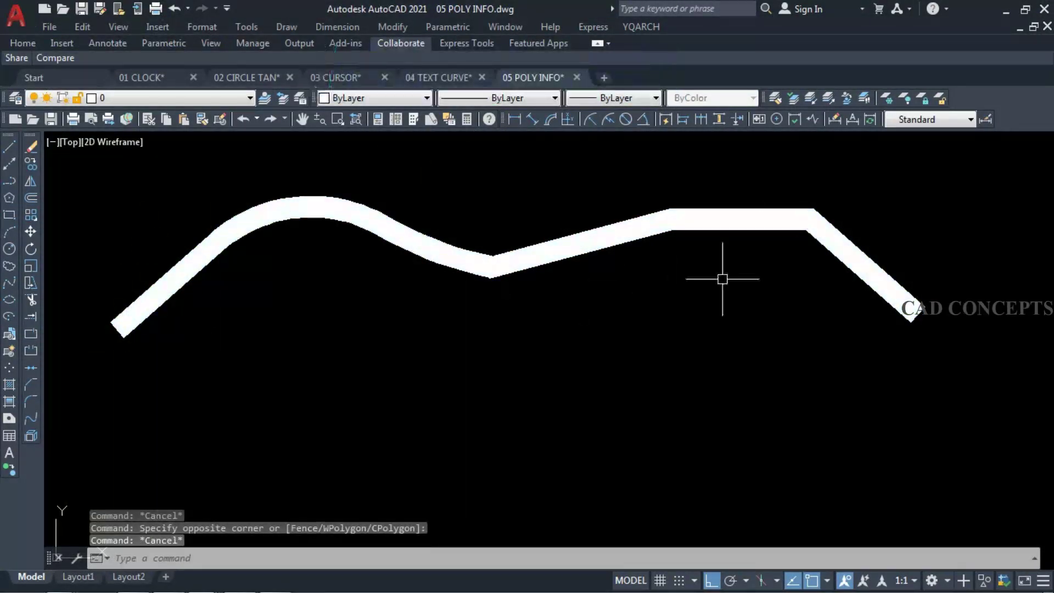
left_click(909, 305)
left_click(849, 353)
key("Escape")
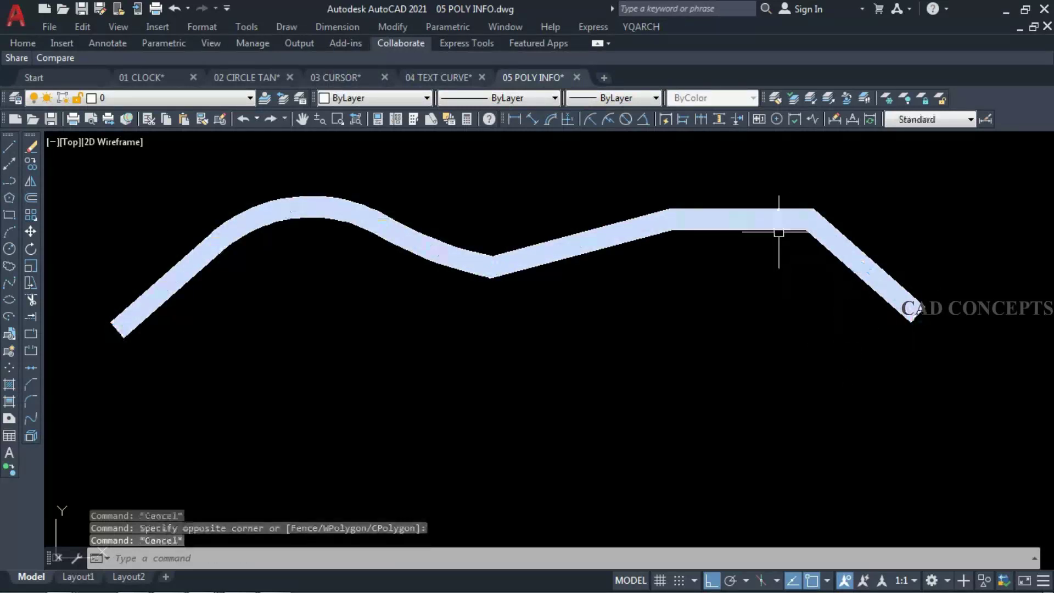
left_click(114, 355)
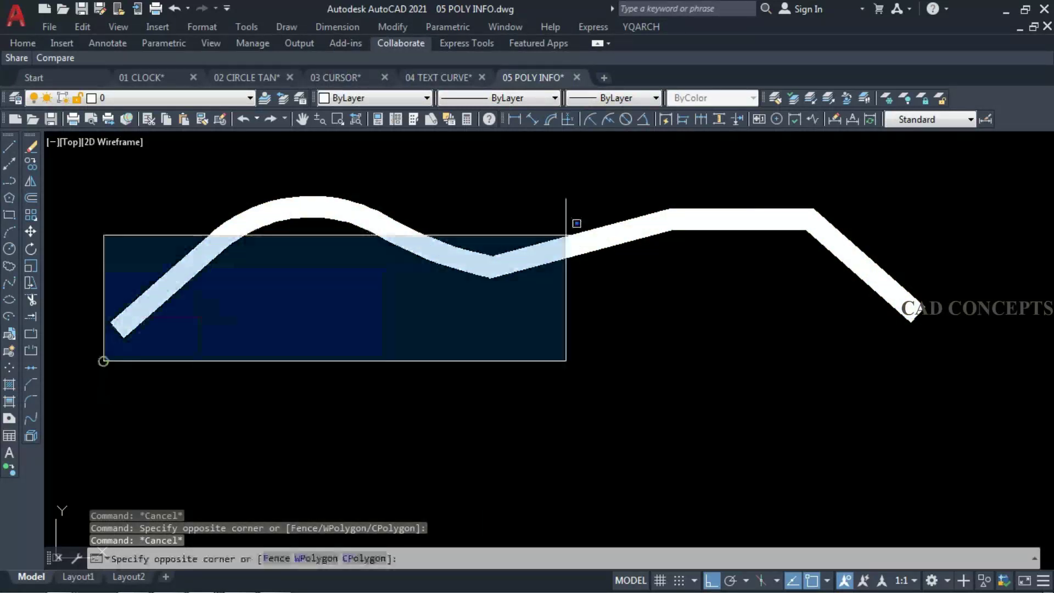
left_click(906, 177)
left_click(983, 200)
left_click(800, 252)
key("Escape")
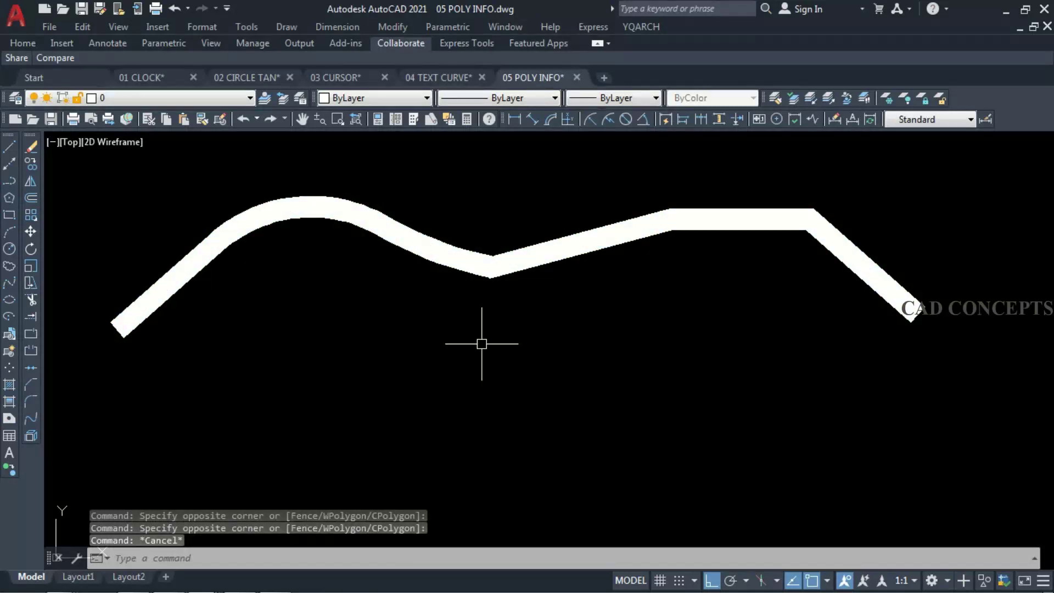
Run POLYINFO from the autocomplete list and pick the thick polyline to export its segment data
type("POLYINFO")
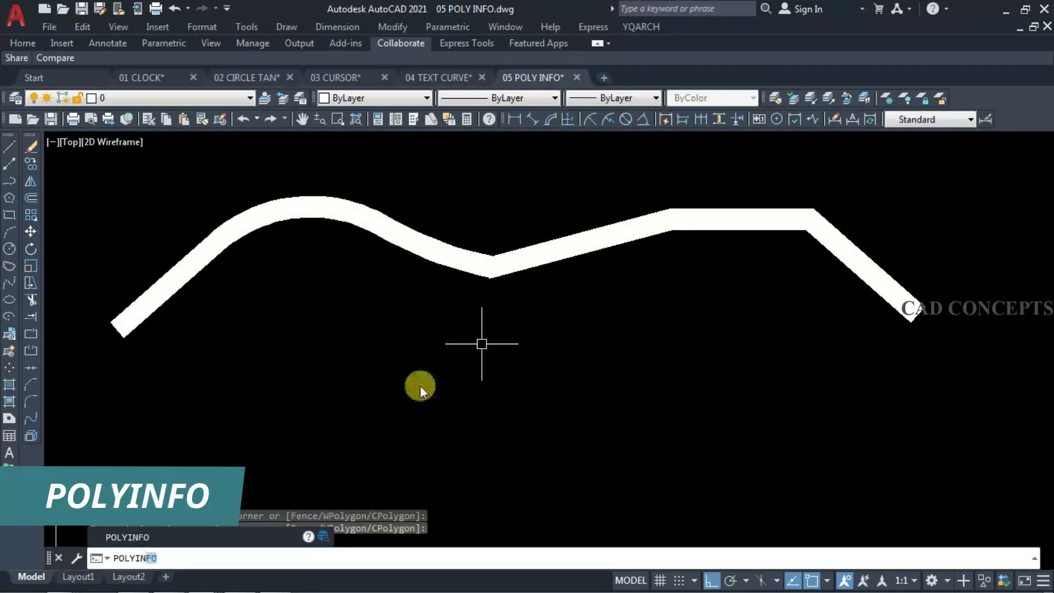
left_click(155, 535)
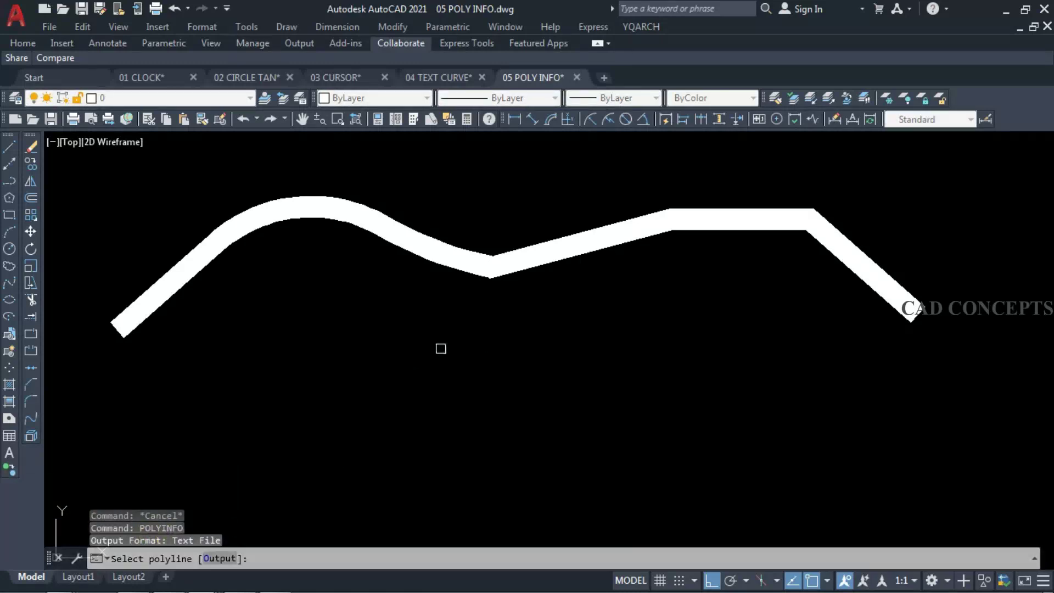
left_click(487, 275)
Widen the 227008.txt Notepad window below the drawing and select all six segment rows
left_click_drag(791, 247, 976, 267)
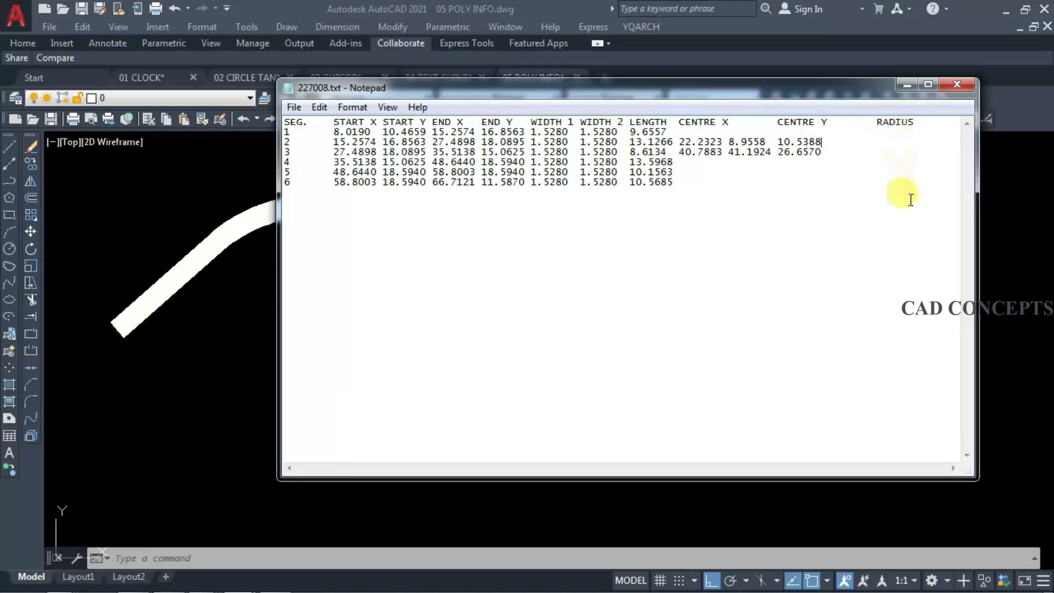
left_click_drag(910, 200, 337, 96)
left_click(468, 205)
left_click_drag(526, 95, 452, 372)
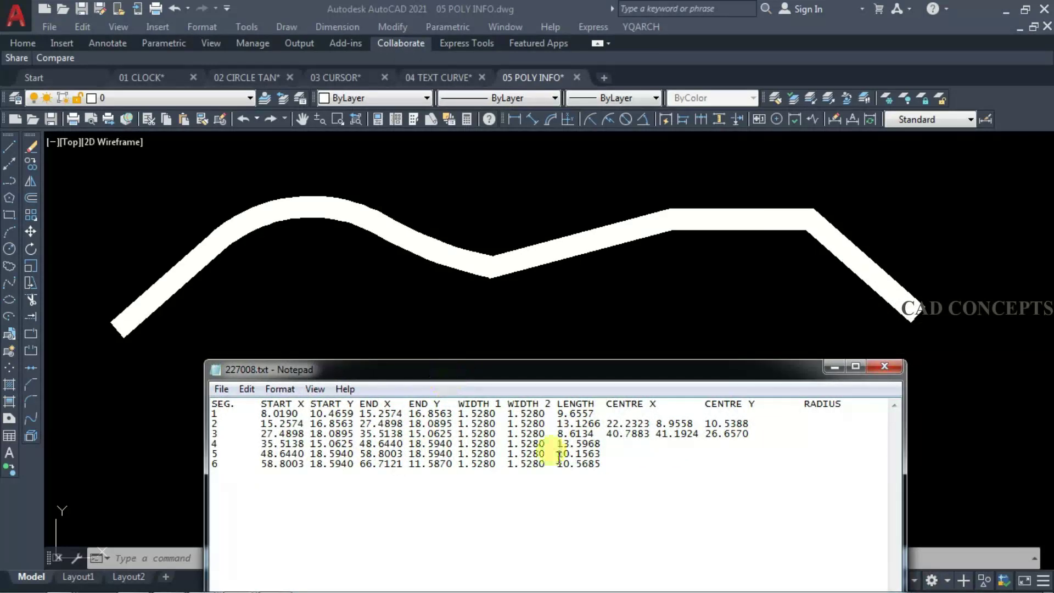
key("ctrl+a")
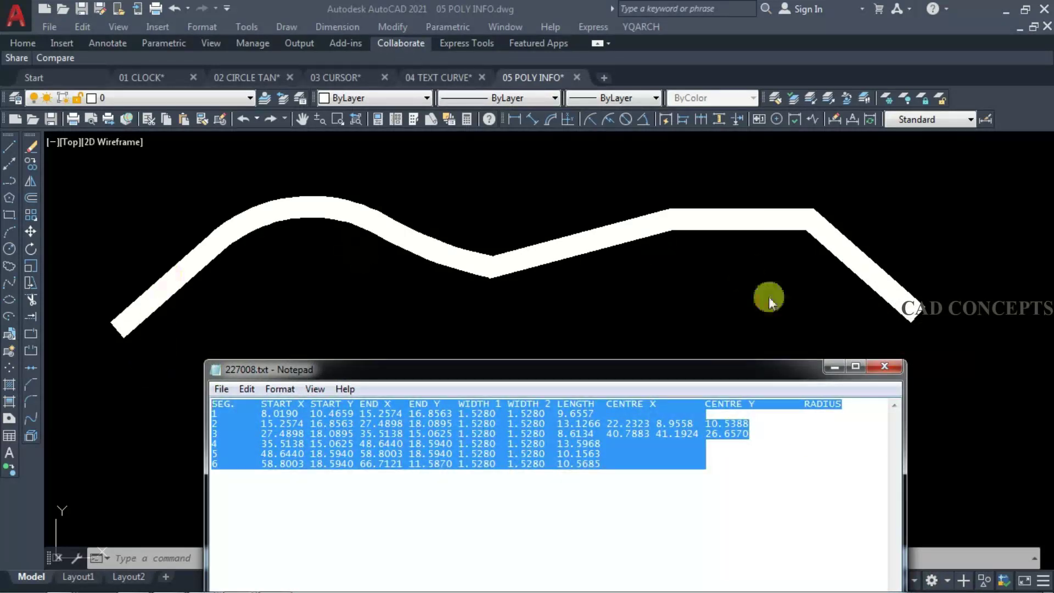
left_click(746, 455)
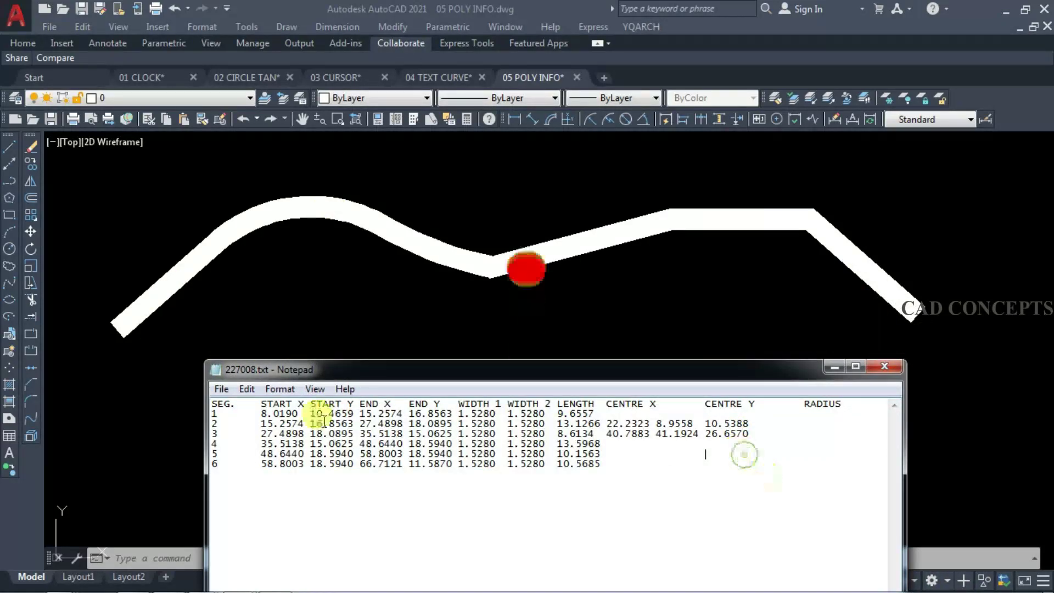